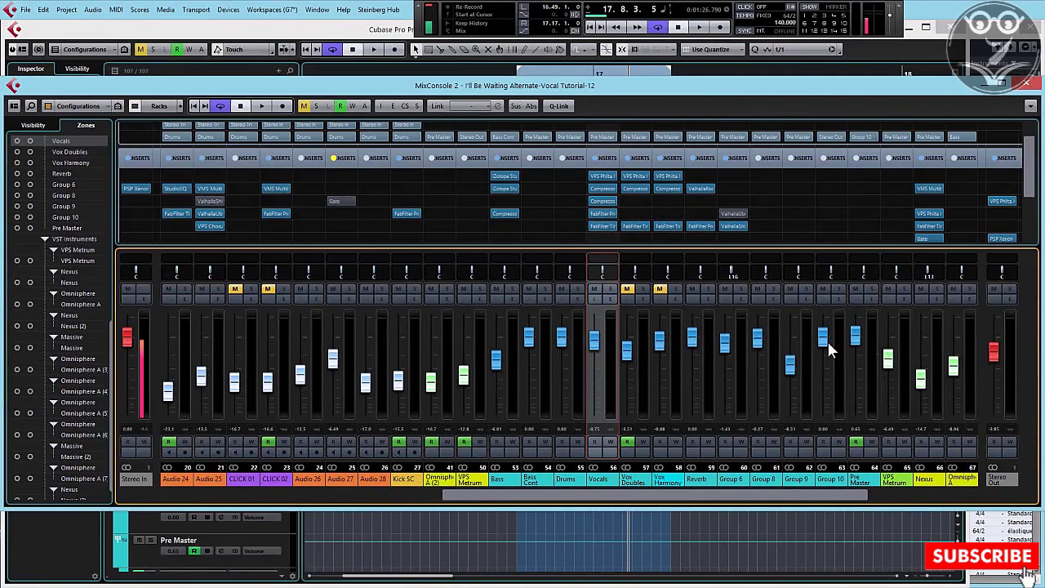
- Open the channel settings of the Vocals group, inspect its send slots, and close the settings
click(611, 308)
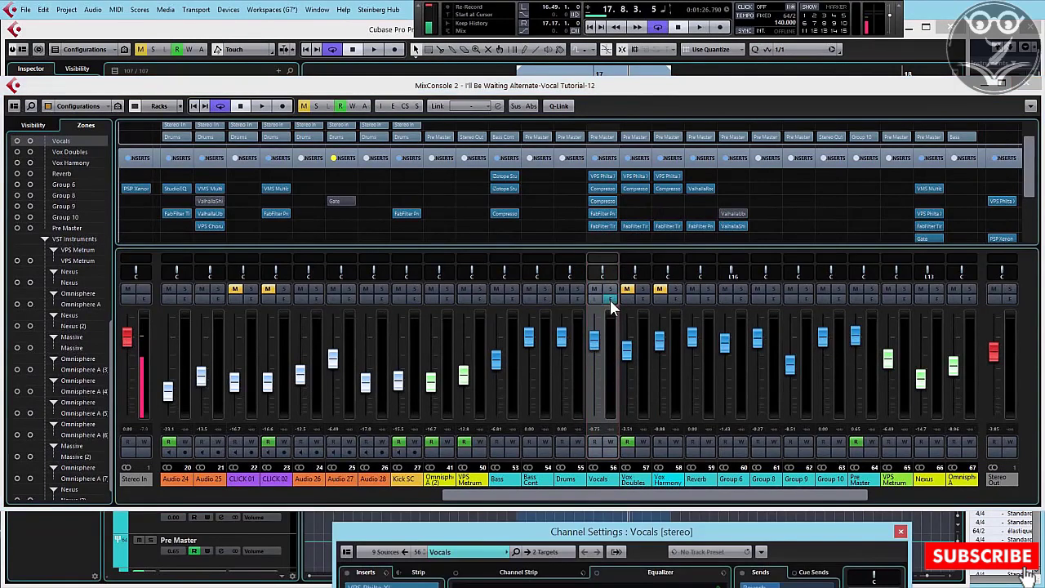
drag(637, 537, 605, 227)
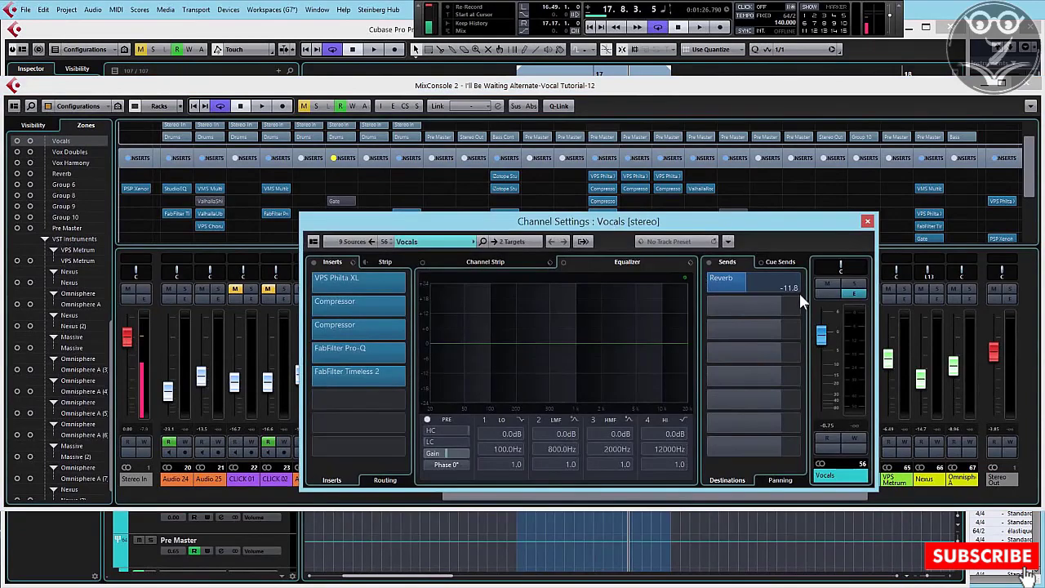
mouse_move(742, 311)
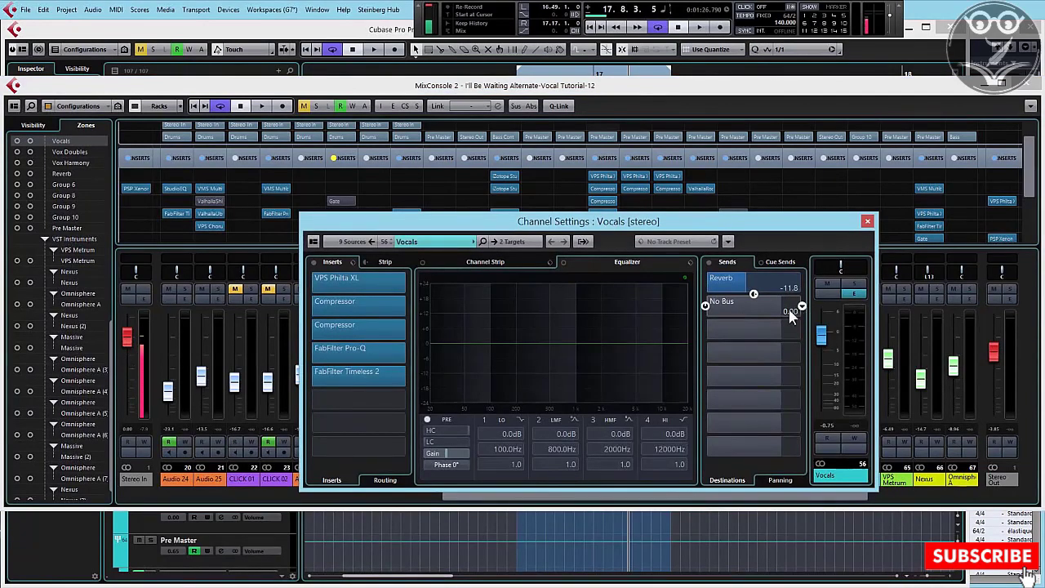
click(868, 220)
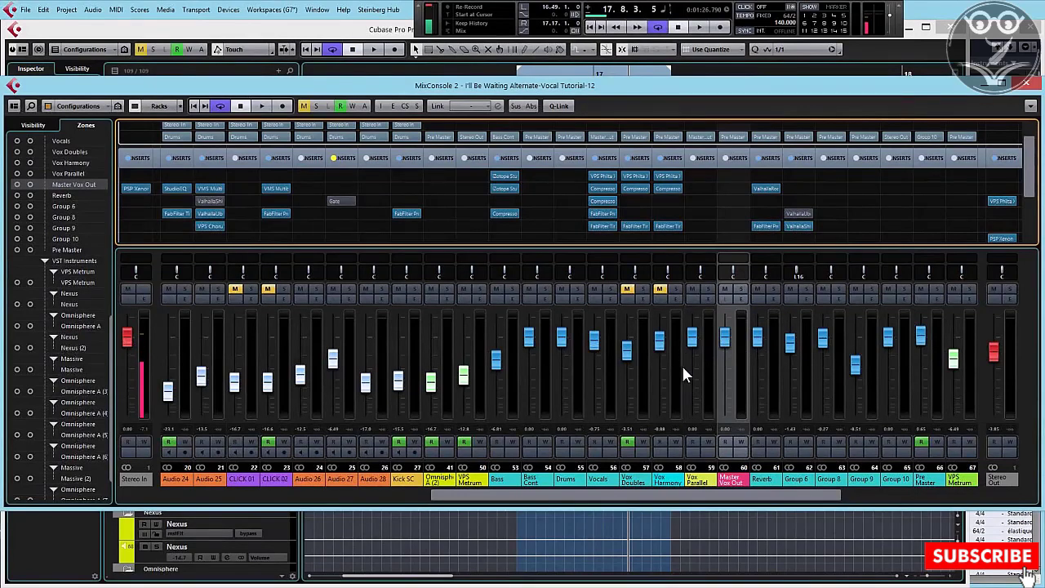
- Add and activate a send to Vox Parallel in the second send slot of the Vocals group channel
click(691, 337)
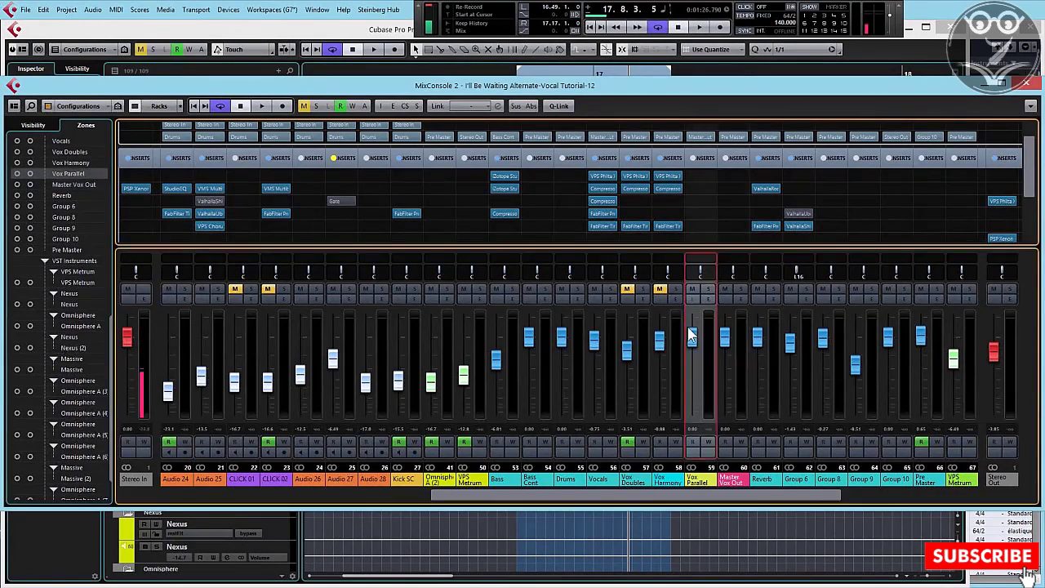
click(610, 343)
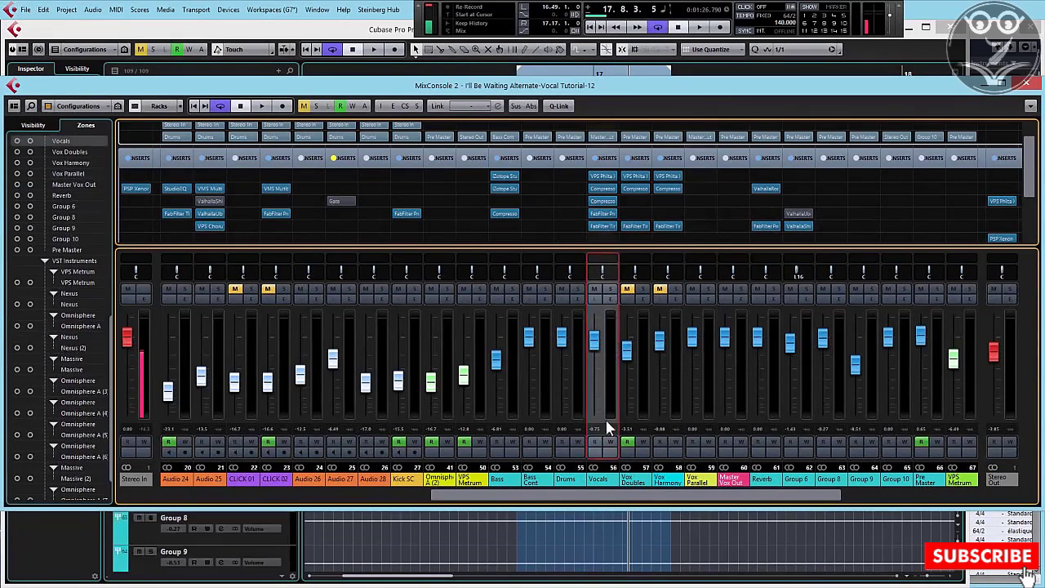
click(610, 299)
click(790, 308)
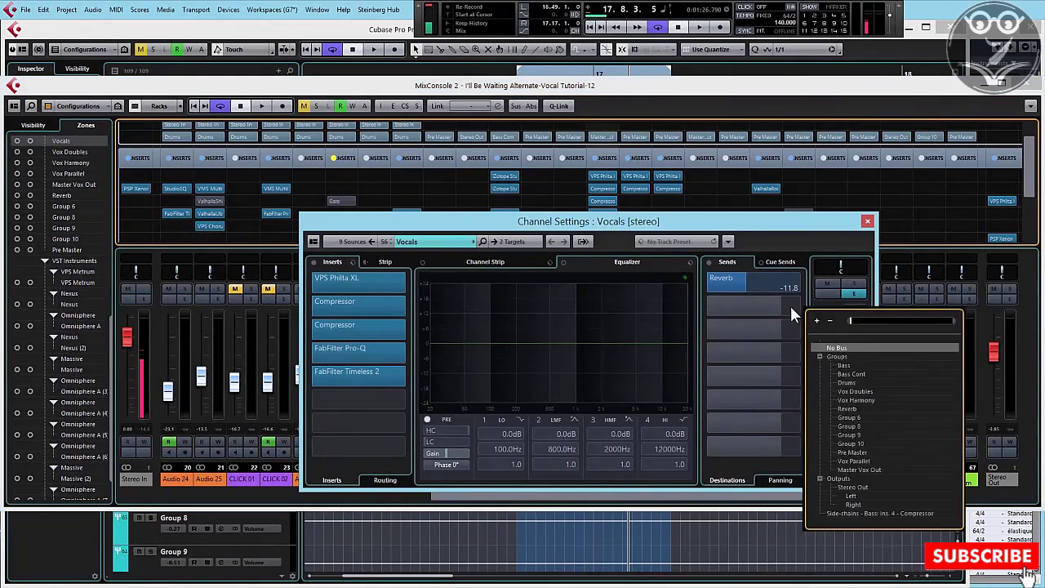
click(855, 461)
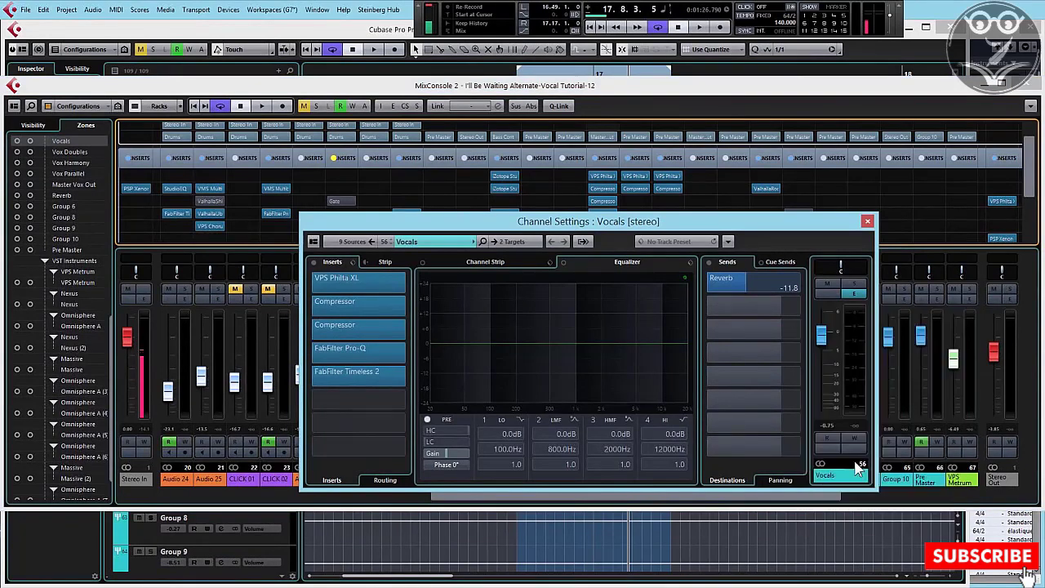
click(704, 305)
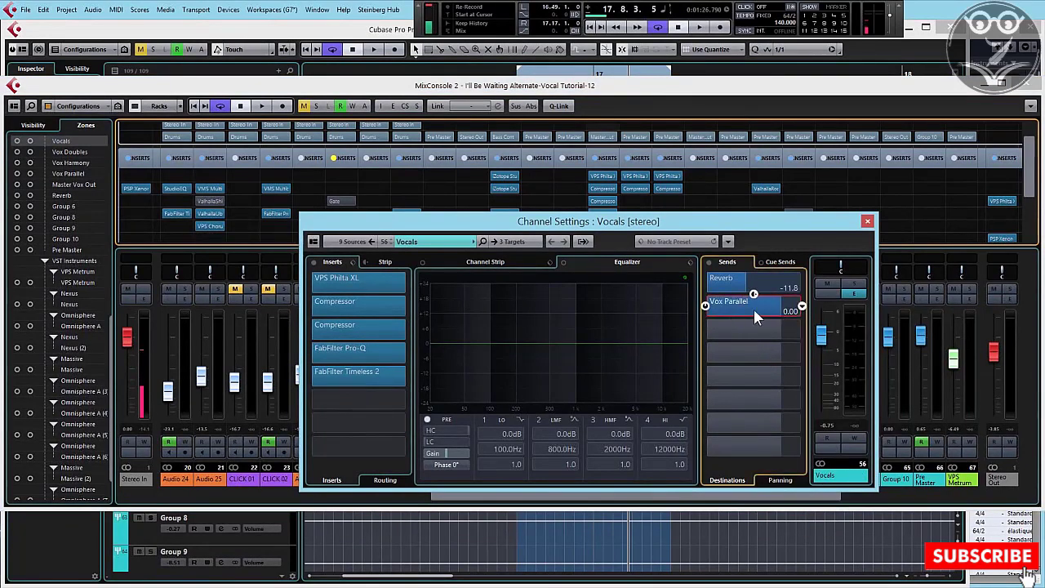
click(867, 222)
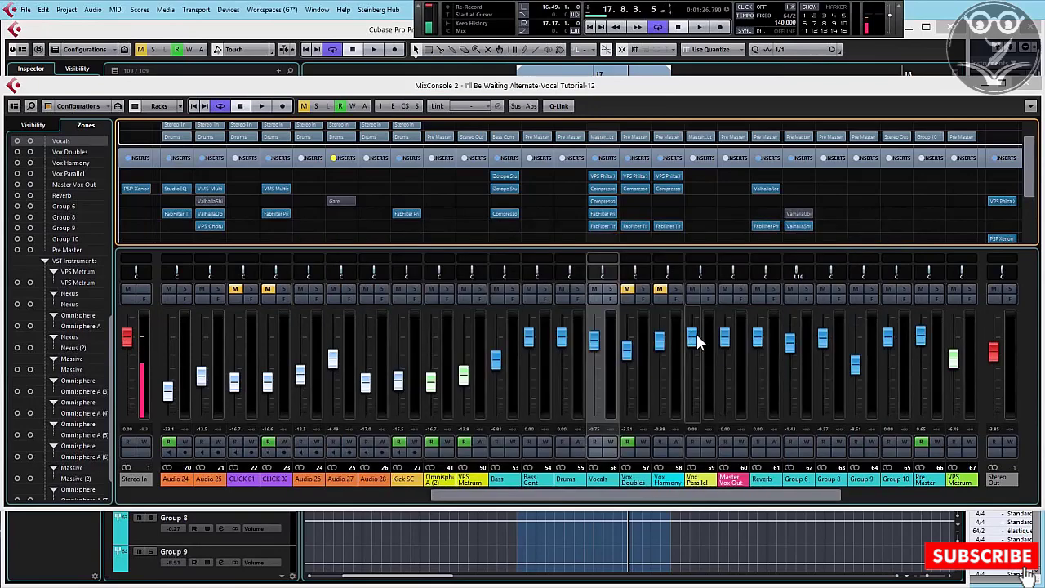
- Balance the vocal group faders, setting Vocals to 0.00, Vox Parallel to about -6.96, and Master Vox Out to 0.00 dB
drag(694, 339, 699, 428)
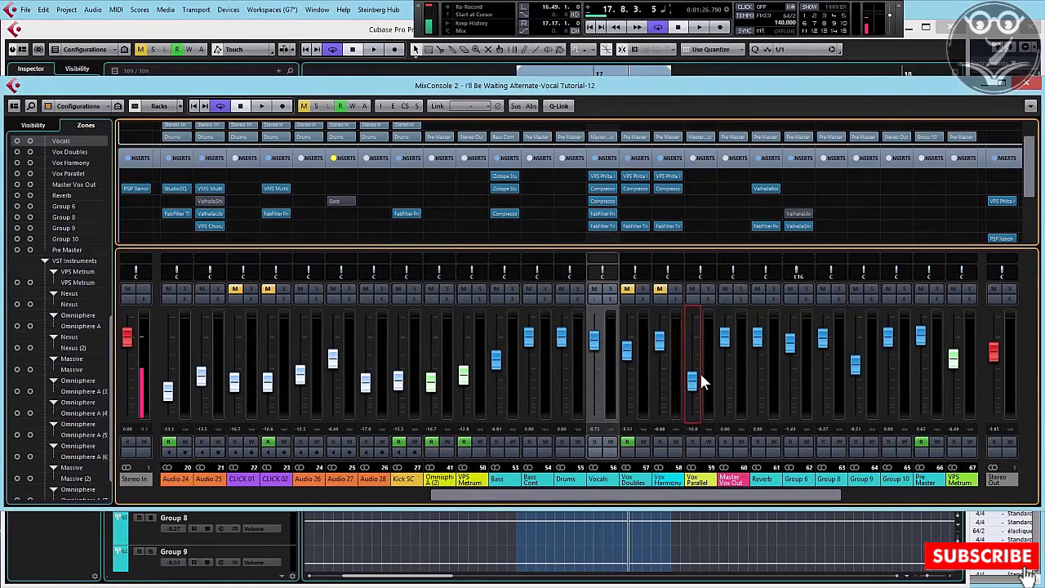
mouse_move(700, 378)
mouse_down()
mouse_move(695, 364)
mouse_move(695, 392)
mouse_move(697, 360)
mouse_up()
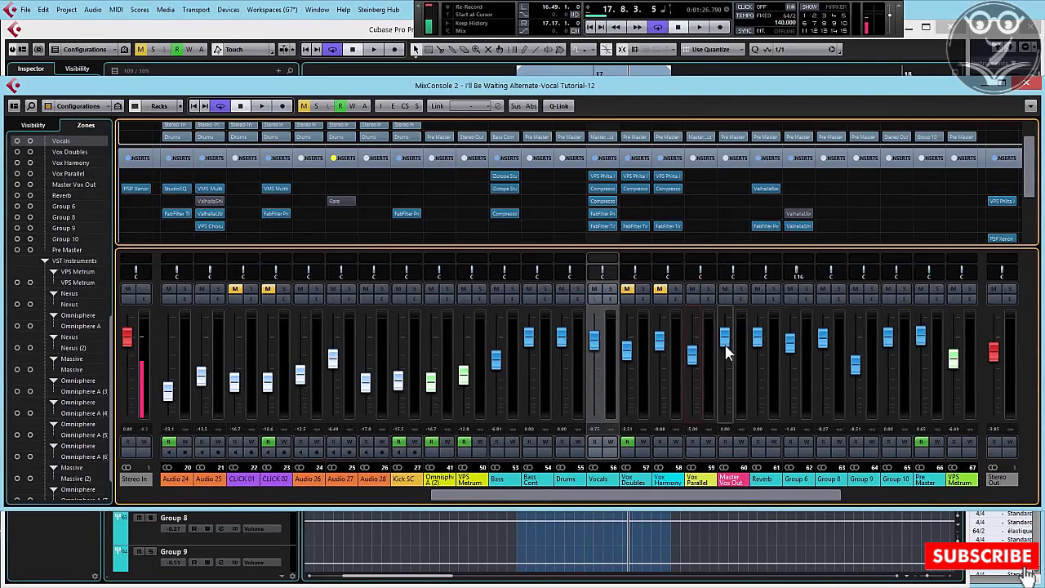
scroll(726, 349, down, 3)
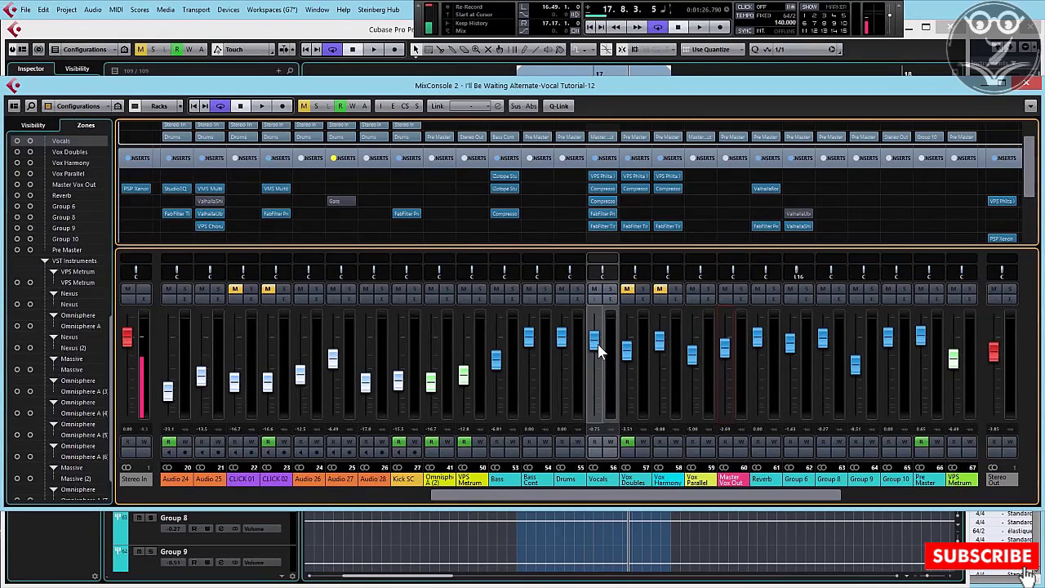
scroll(597, 347, down, 2)
scroll(692, 365, down, 2)
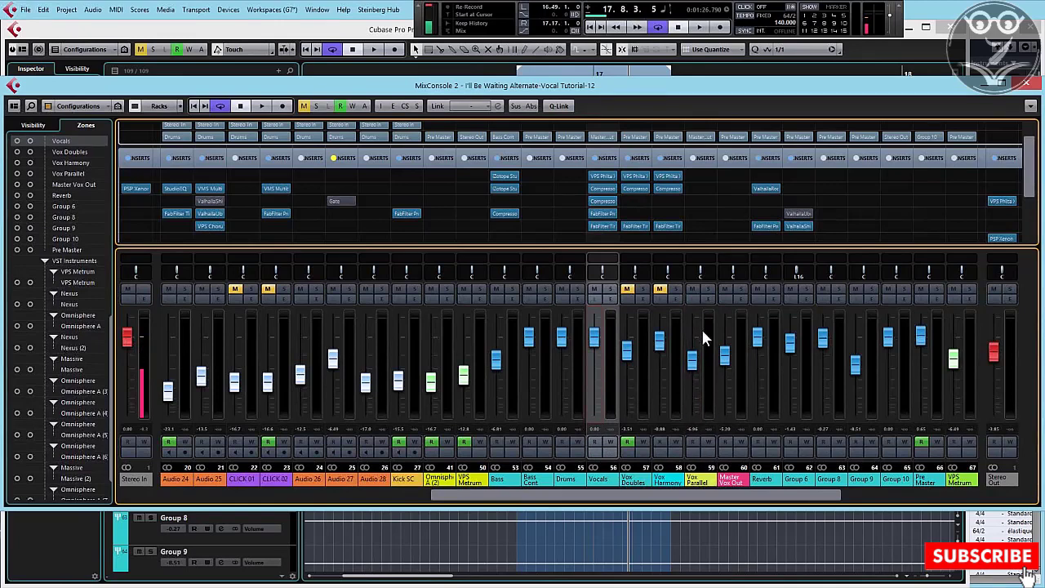
drag(725, 360, 728, 339)
- Review the Vocals channel's sends and lower the Vox Parallel fader to about -12.8 dB
mouse_move(607, 202)
click(609, 298)
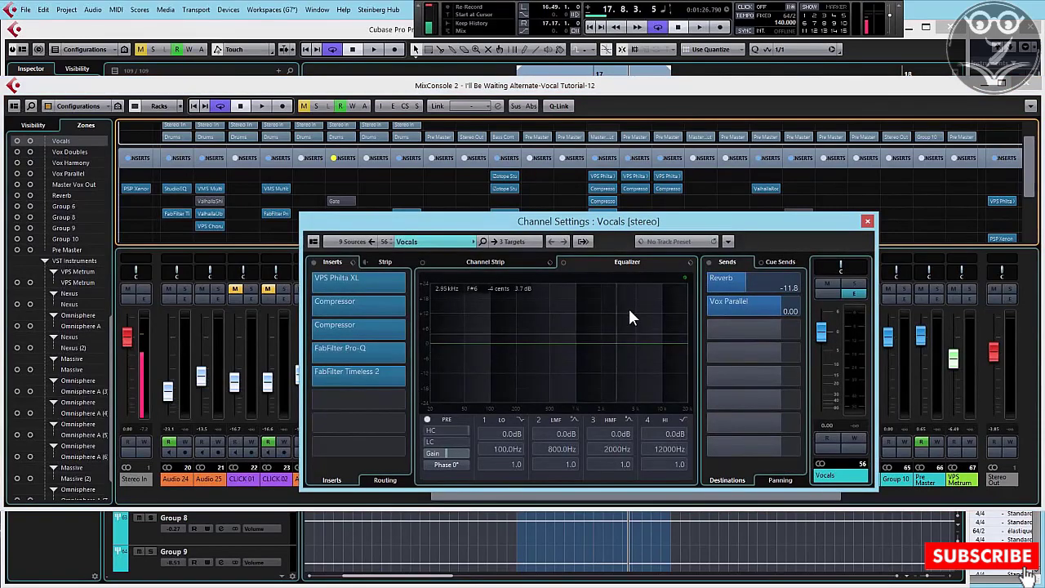
click(867, 222)
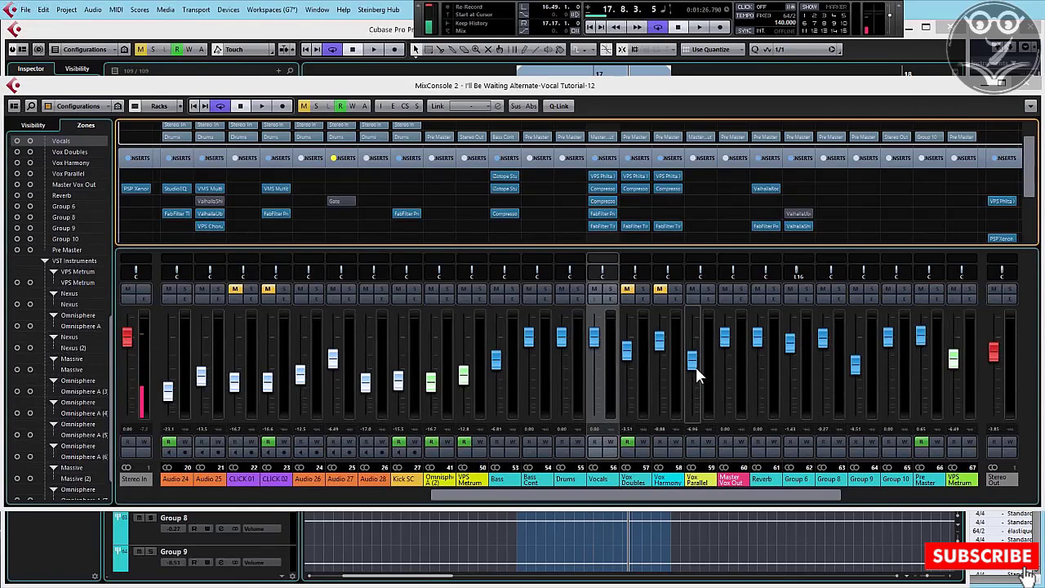
drag(693, 365, 694, 399)
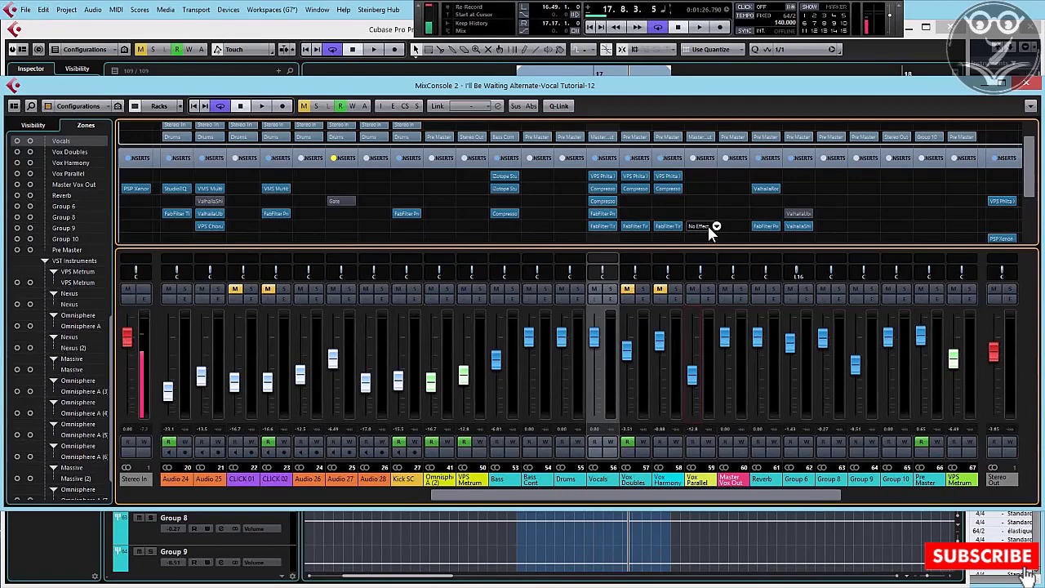
- Play the arrangement from the chorus start and again from the start of the first Lead Vox clip, and stop playback
click(711, 522)
scroll(714, 326, up, 20)
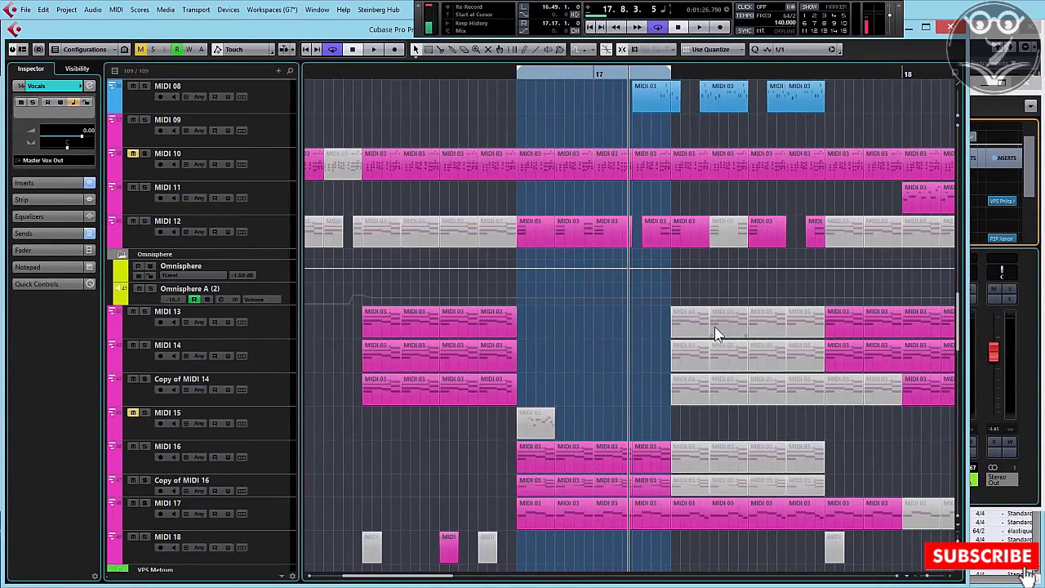
scroll(714, 333, up, 6)
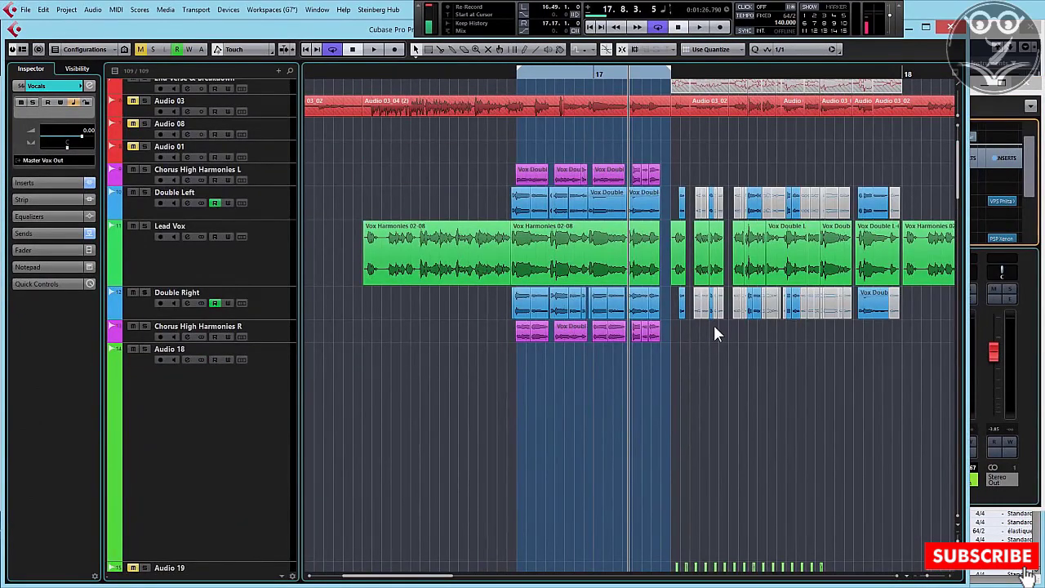
click(514, 74)
key(space)
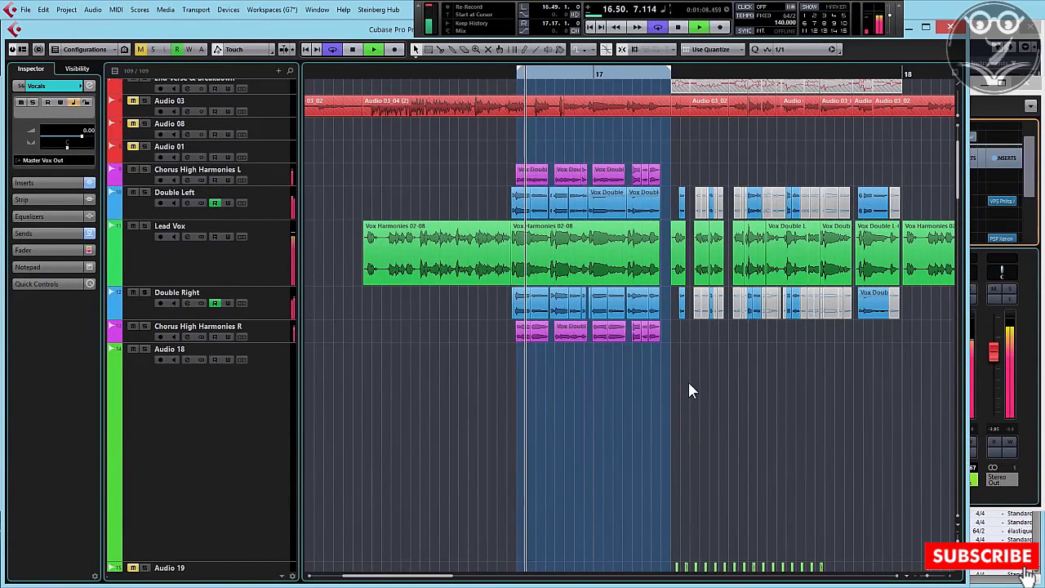
click(362, 73)
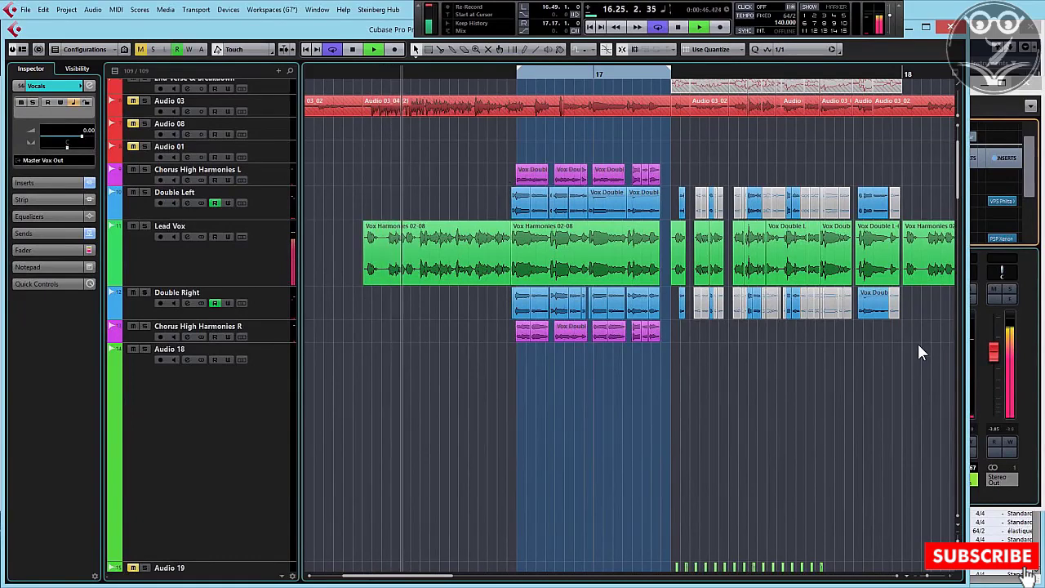
key(space)
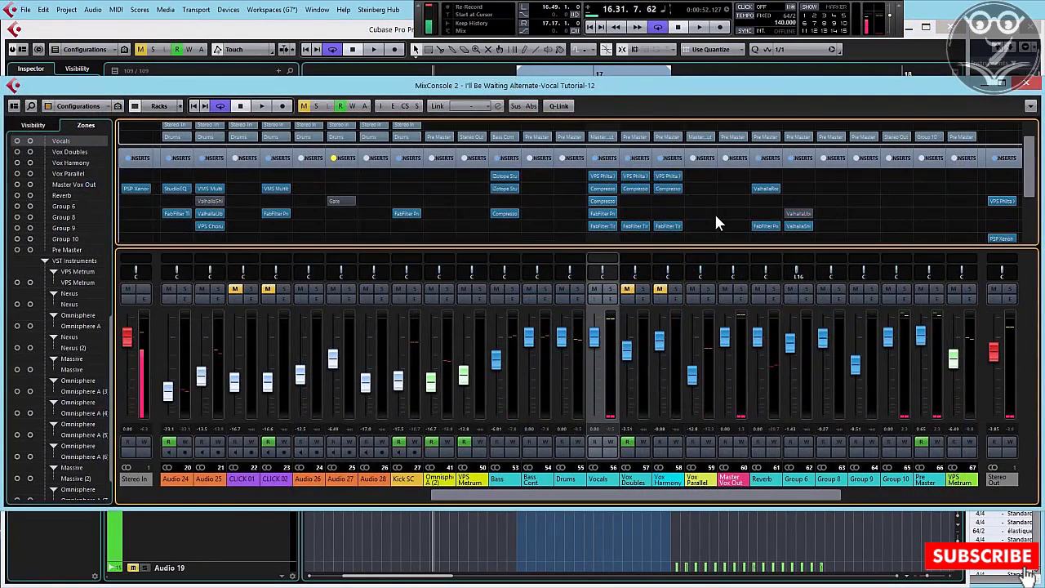
- Insert FabFilter Saturn in Vox Parallel's fourth insert slot with the Gentle Saturator preset and set the drive to about 86%
click(715, 213)
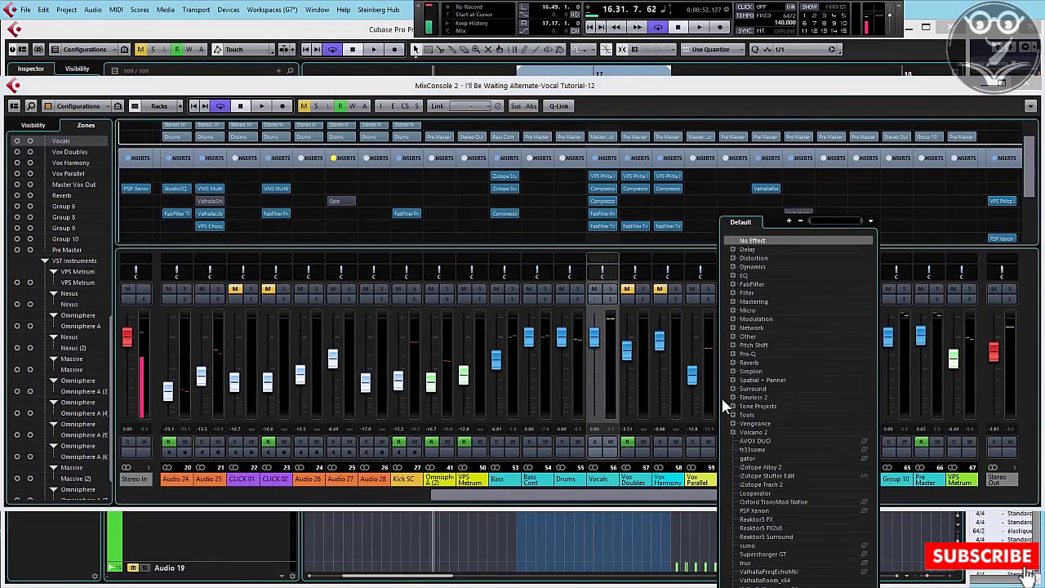
click(731, 283)
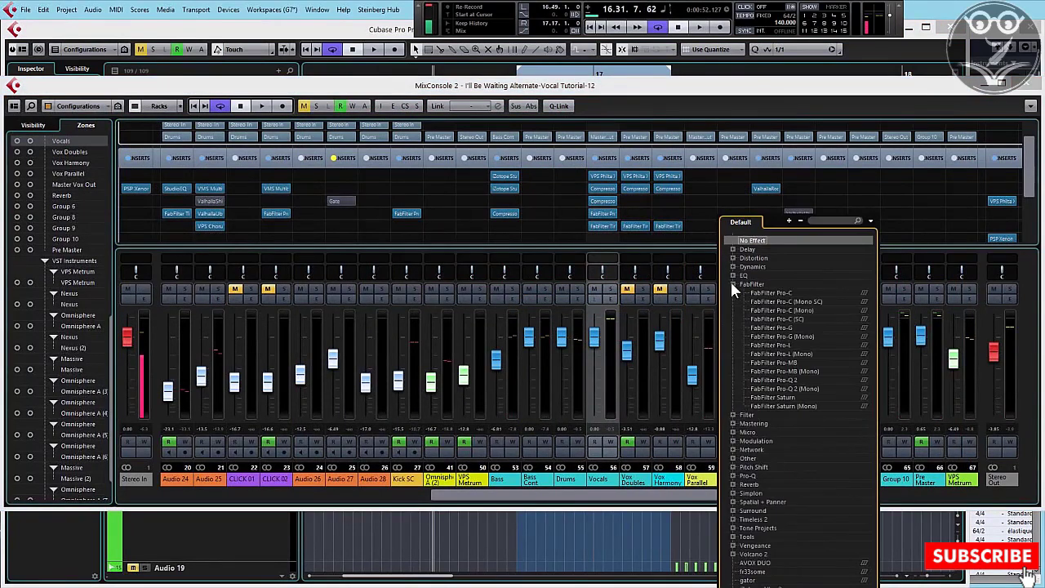
click(771, 398)
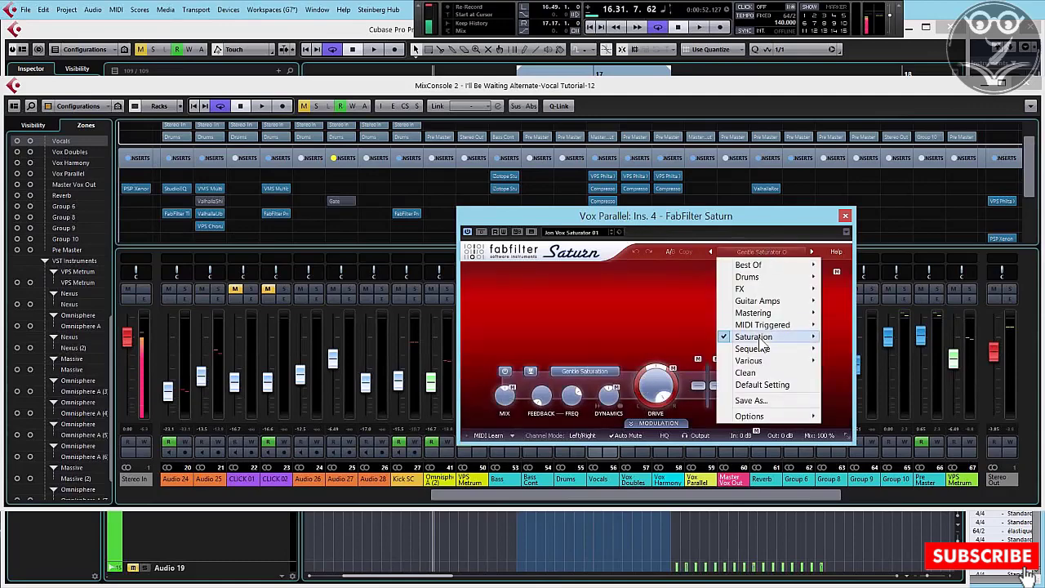
mouse_move(760, 339)
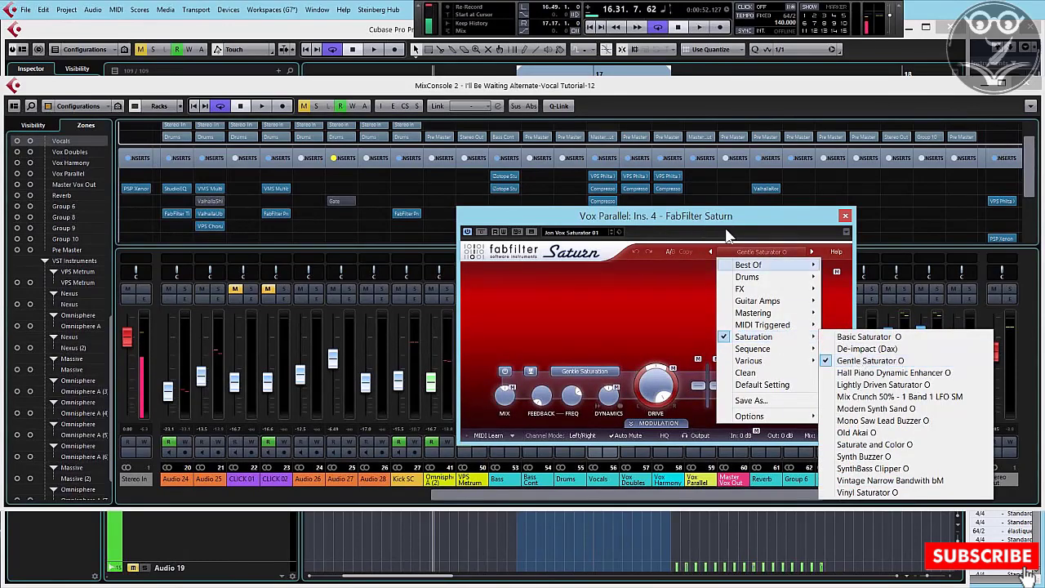
click(864, 361)
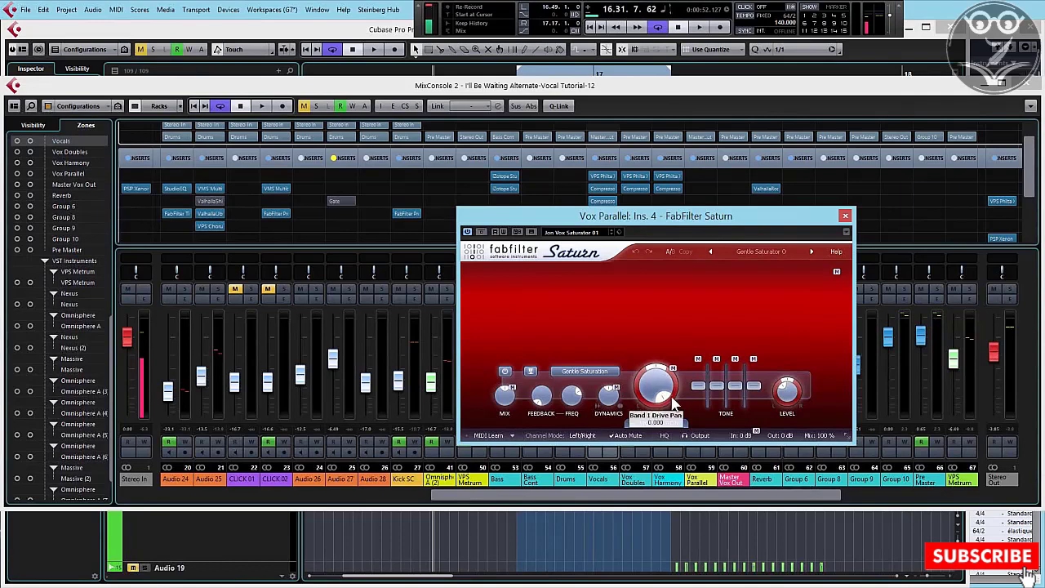
mouse_move(669, 399)
mouse_down()
mouse_move(678, 393)
mouse_move(658, 378)
mouse_move(679, 403)
mouse_move(655, 336)
mouse_move(670, 403)
mouse_up()
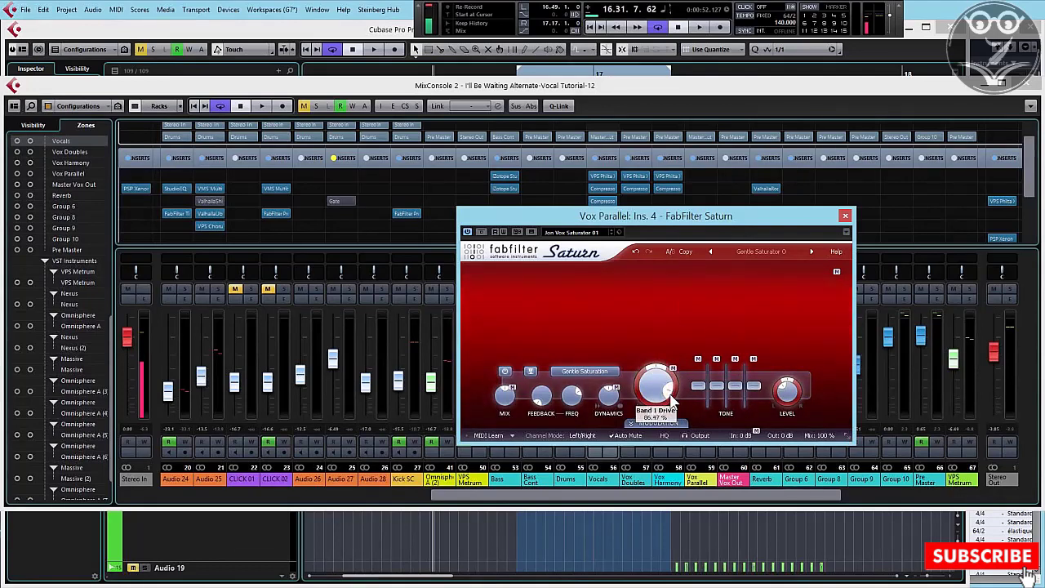
mouse_move(672, 397)
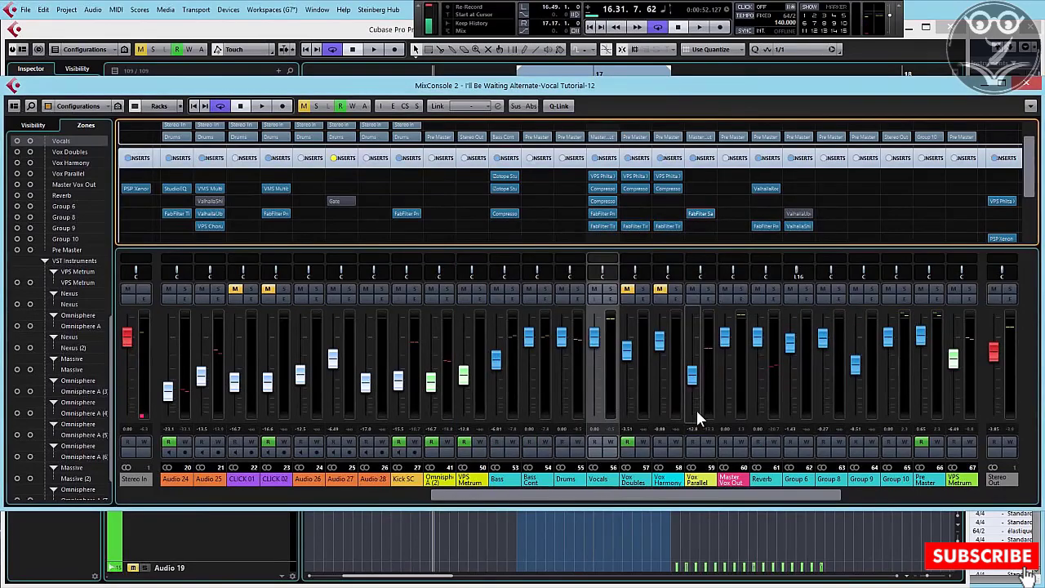
- Pull the Vox Parallel fader fully down and play a loop extended back to the start of the first Lead Vox clip, with the mixer shown
drag(696, 409, 700, 495)
click(696, 522)
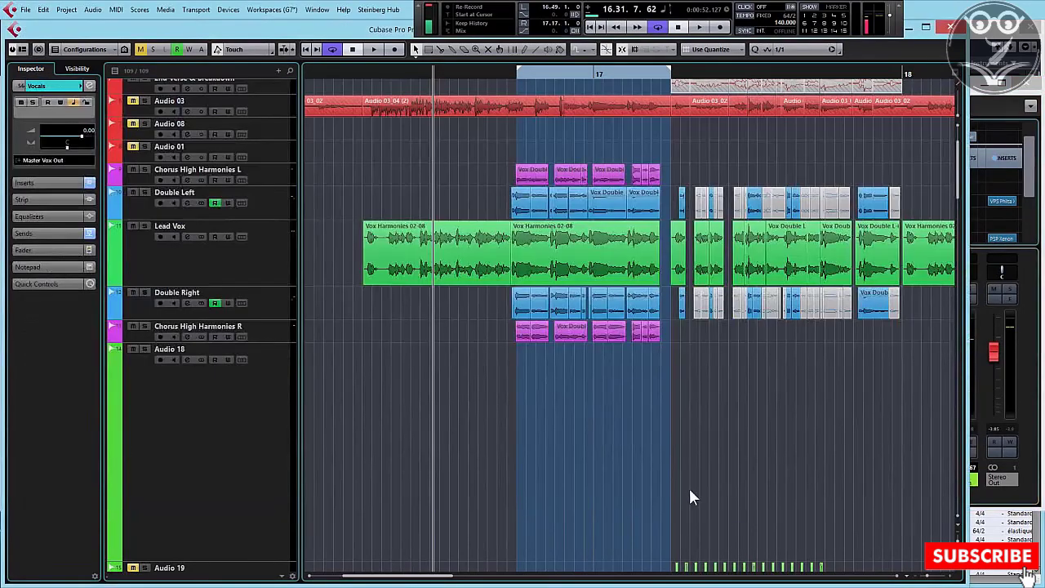
ctrl+click(361, 76)
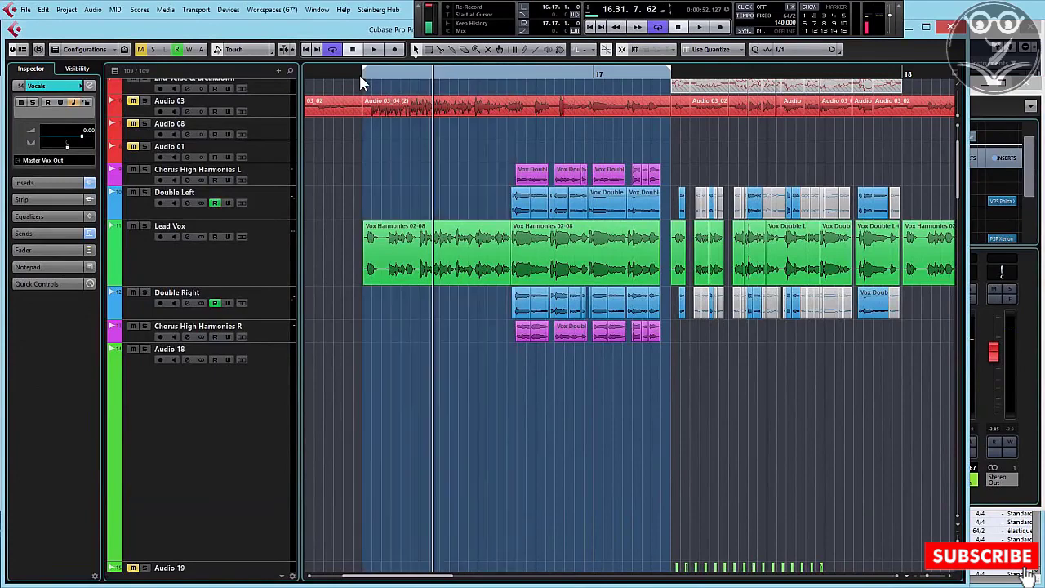
click(361, 76)
key(space)
key(F3)
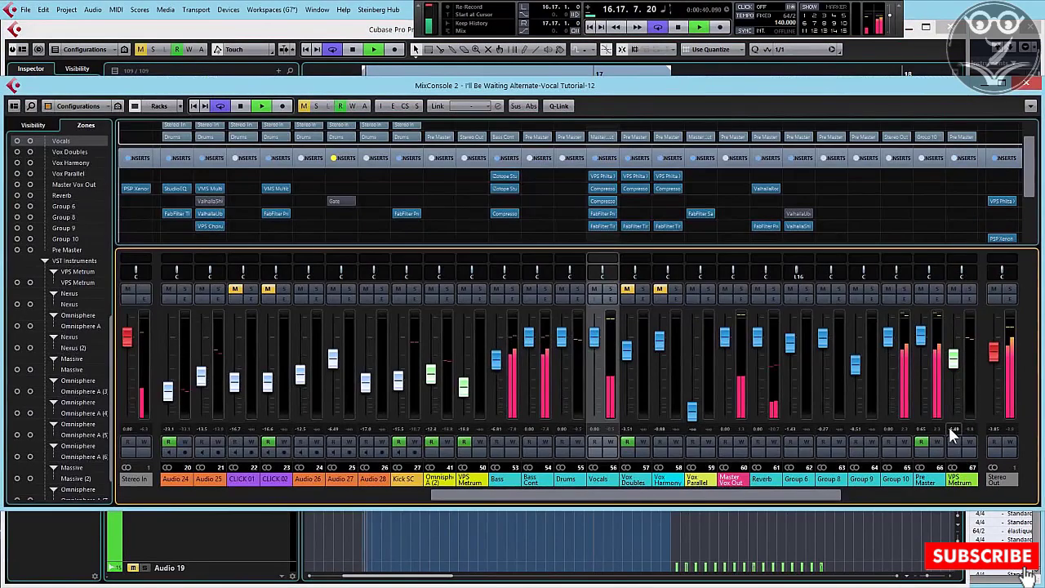
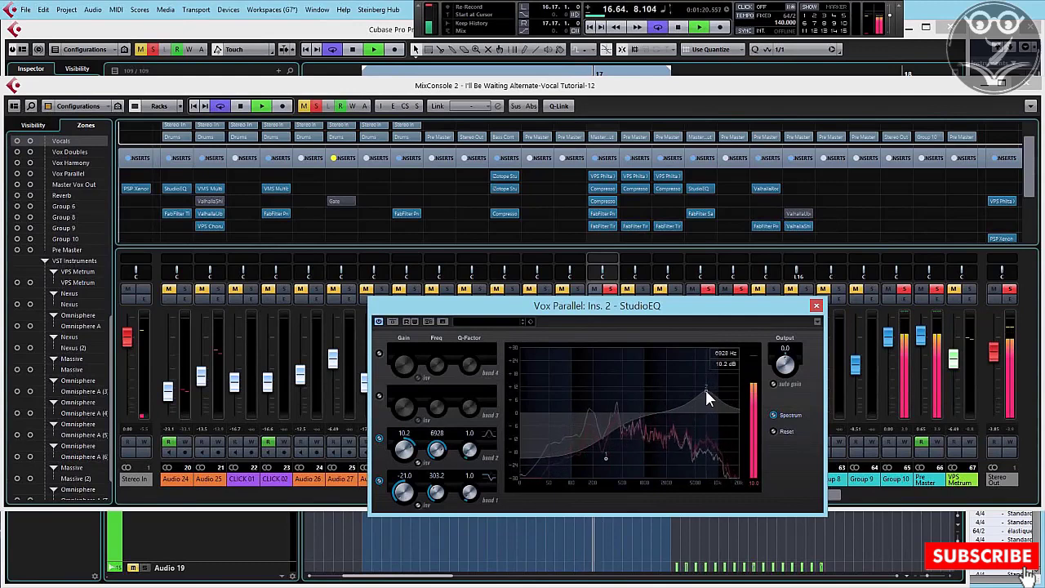
- Stop playback and flatten band 2 of Vox Parallel's StudioEQ to about -0.1 dB near 3557 Hz
key(space)
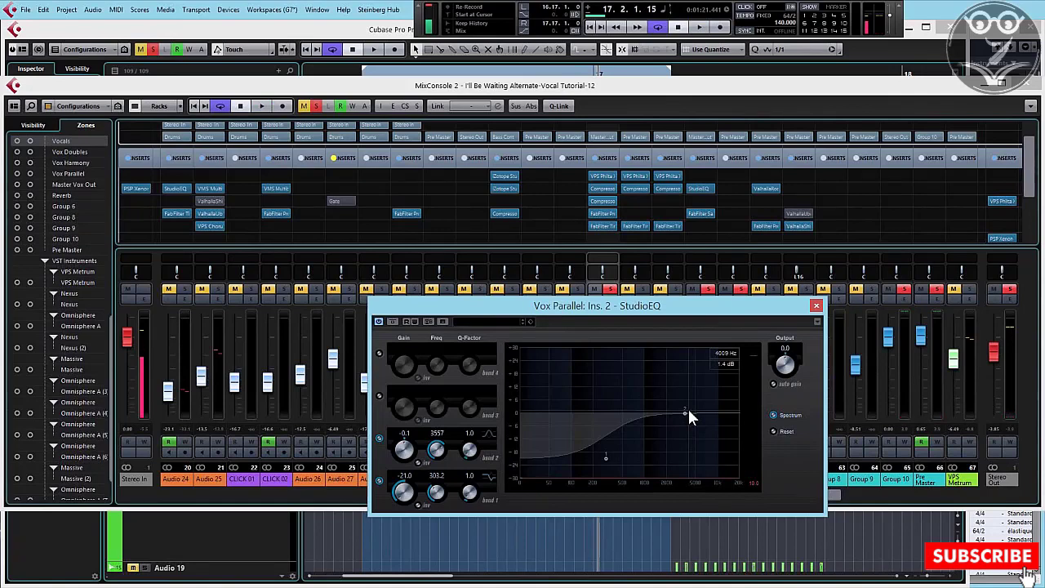
mouse_move(688, 411)
mouse_down()
mouse_move(630, 411)
mouse_move(682, 415)
mouse_up()
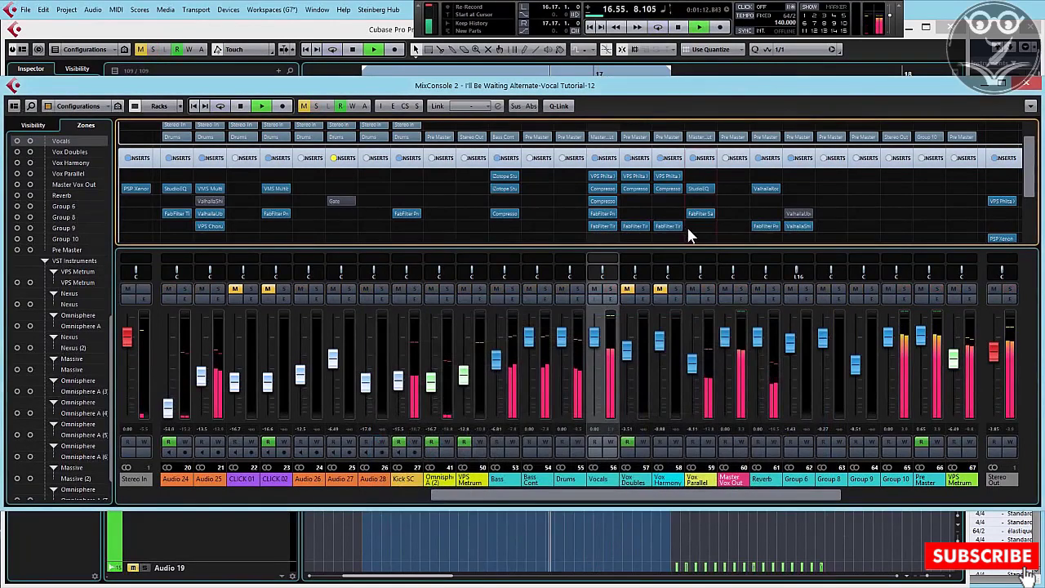
- Reopen Vox Parallel's StudioEQ, play short passages of the song to review its curve, and close it with playback stopped
key(space)
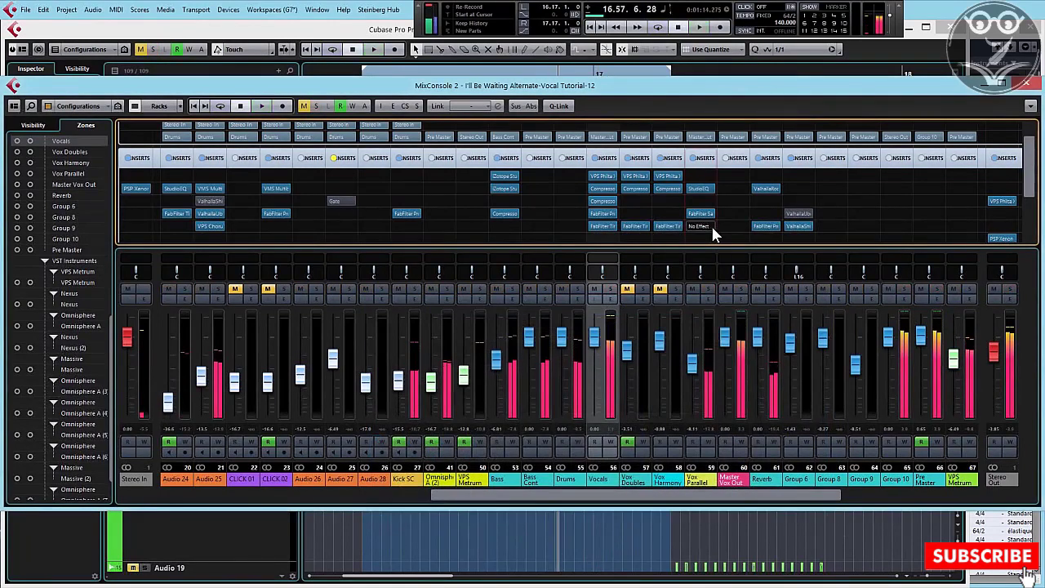
click(715, 226)
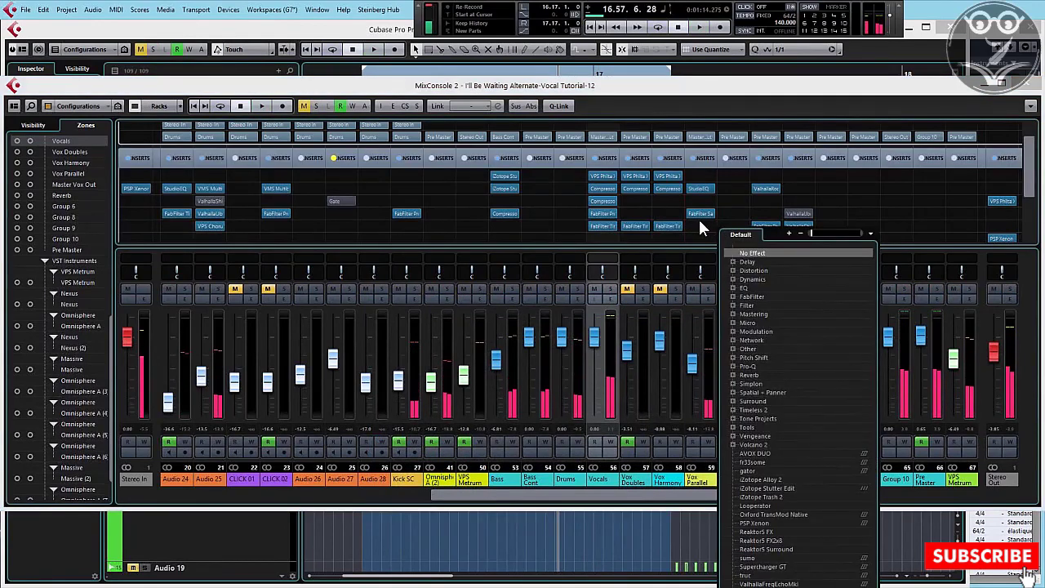
click(710, 102)
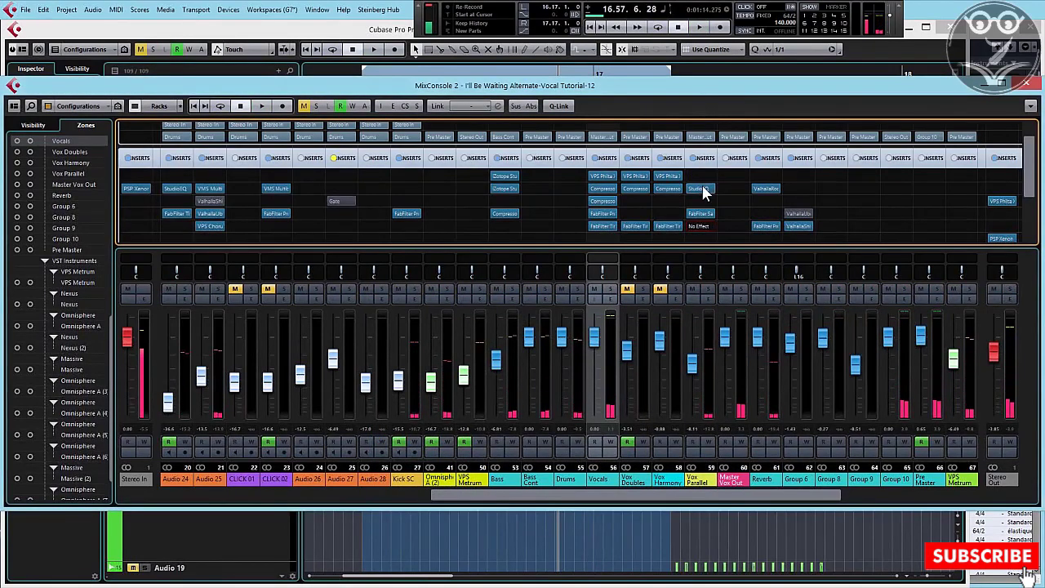
click(698, 188)
key(space)
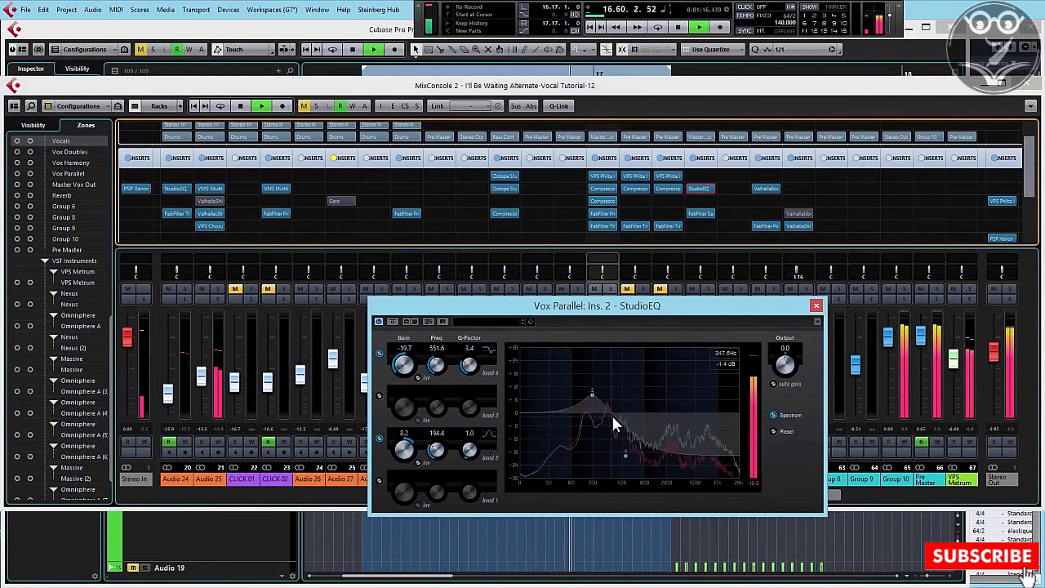
key(space)
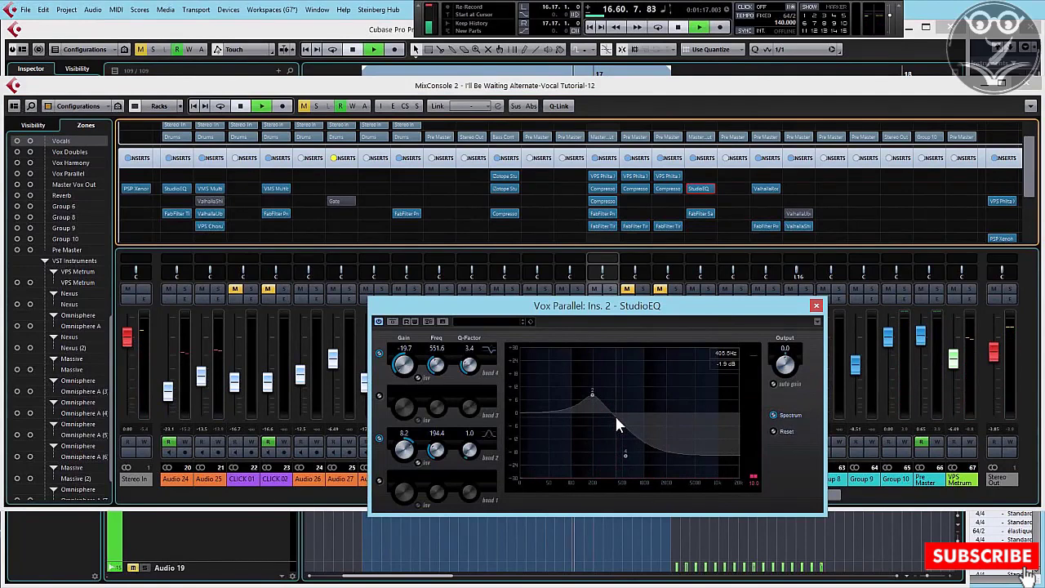
key(space)
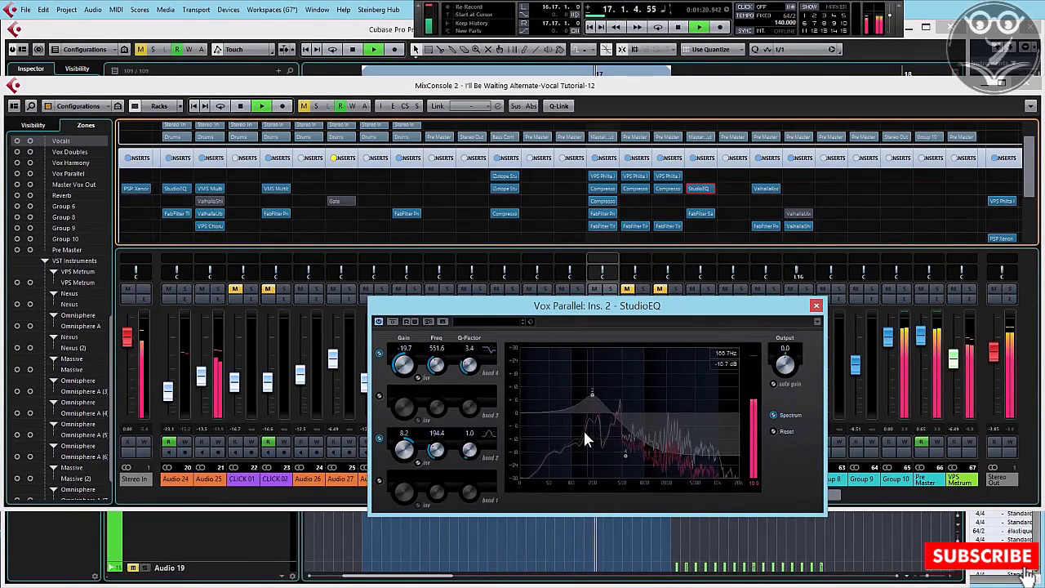
key(space)
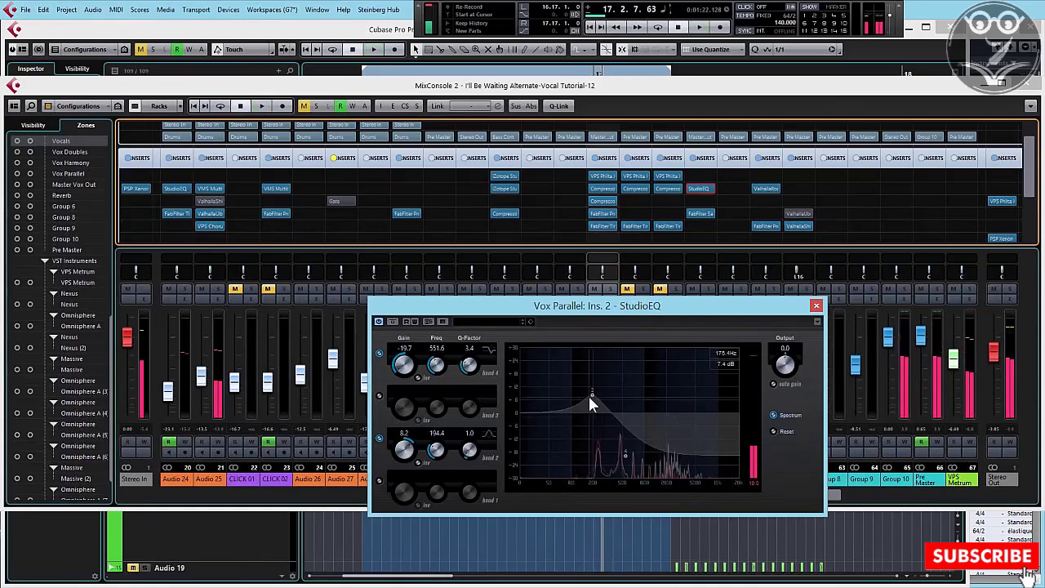
click(816, 307)
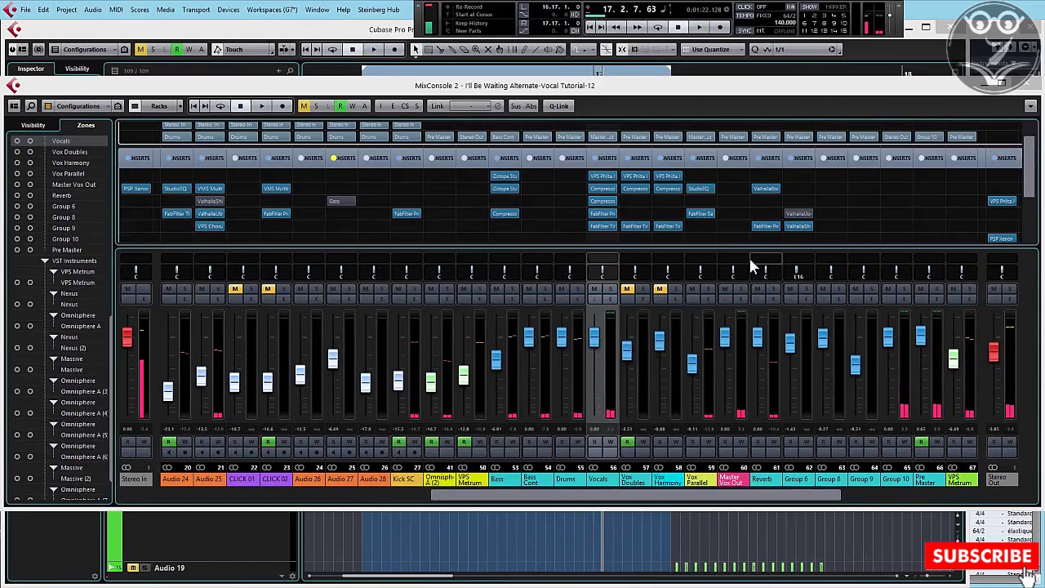
- Insert the Compressor in Vox Parallel's fifth insert slot and set its ratio to 4.87
click(716, 226)
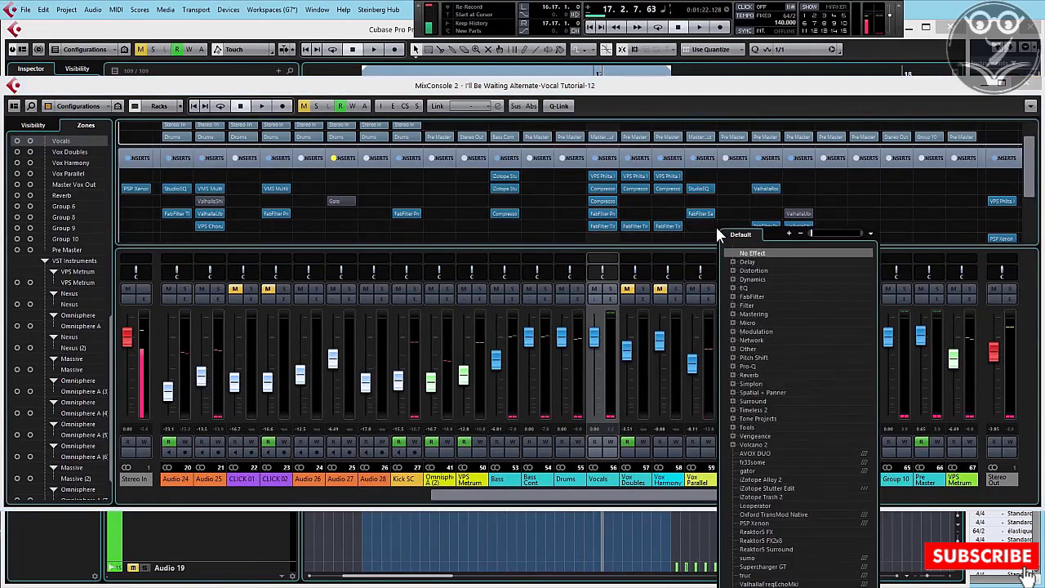
click(733, 278)
click(749, 310)
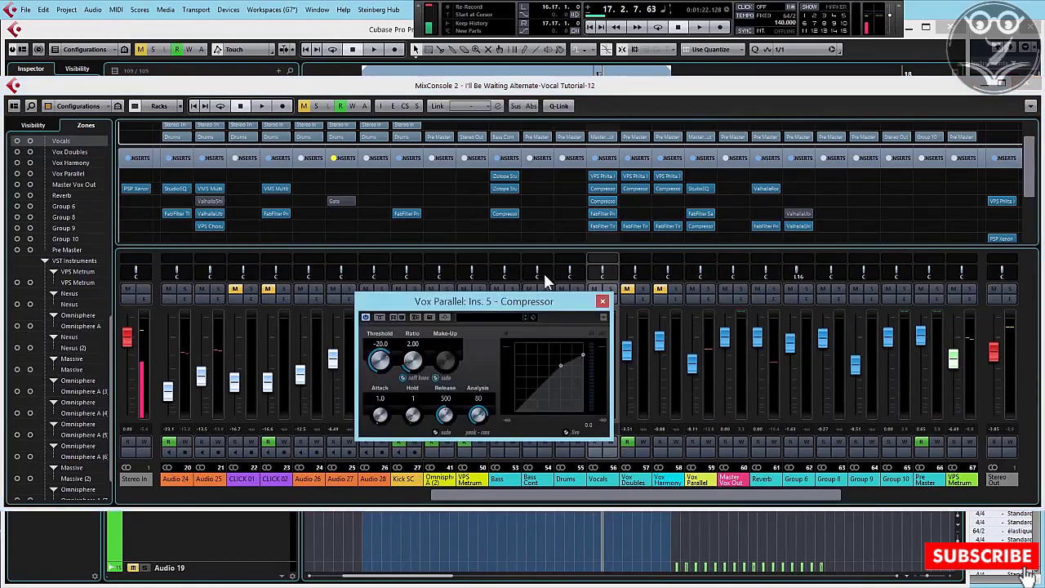
drag(523, 302, 665, 234)
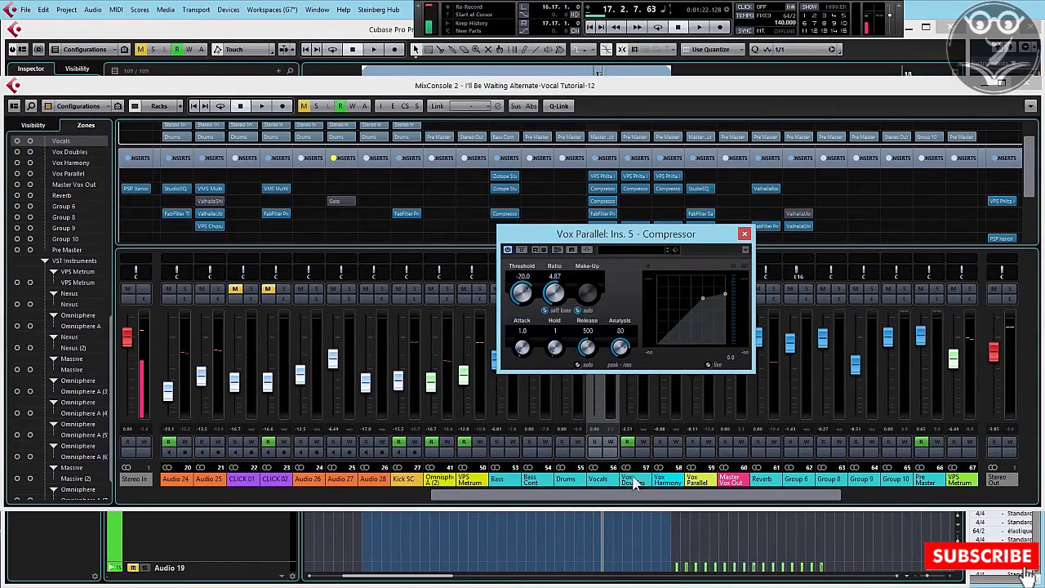
- During playback, set the Vox Parallel compressor's threshold to -28.1, attack to 0.1, release to 69 and make-up gain to 6.5, and close it
key(space)
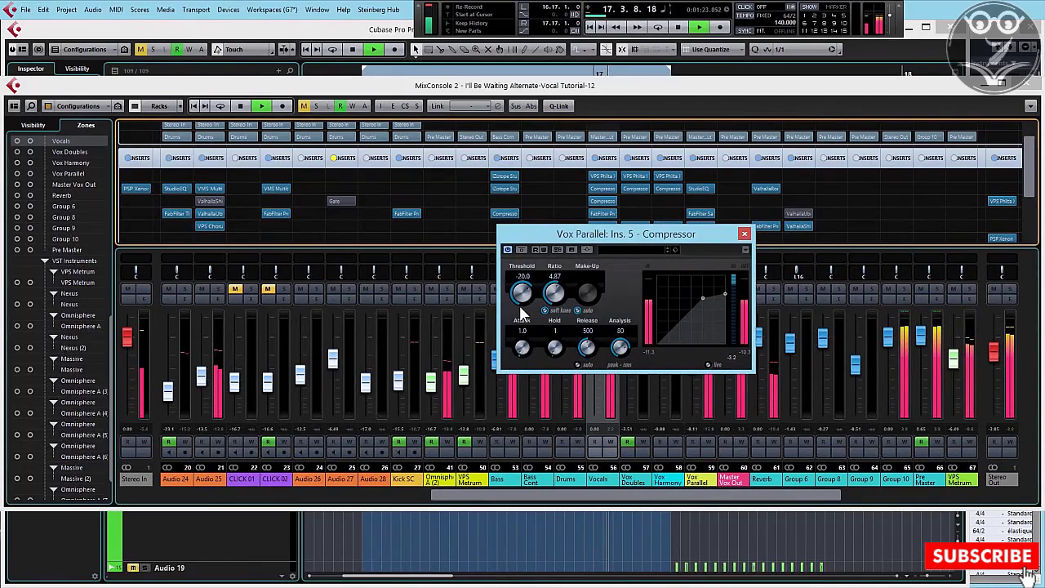
drag(522, 294, 526, 313)
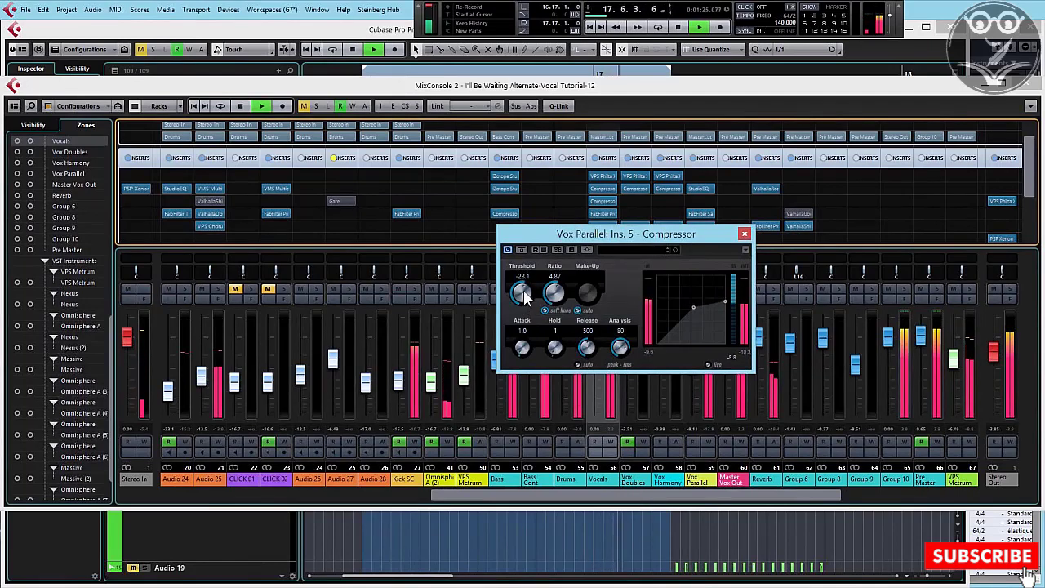
mouse_move(586, 348)
mouse_down()
mouse_move(576, 357)
mouse_move(584, 364)
mouse_up()
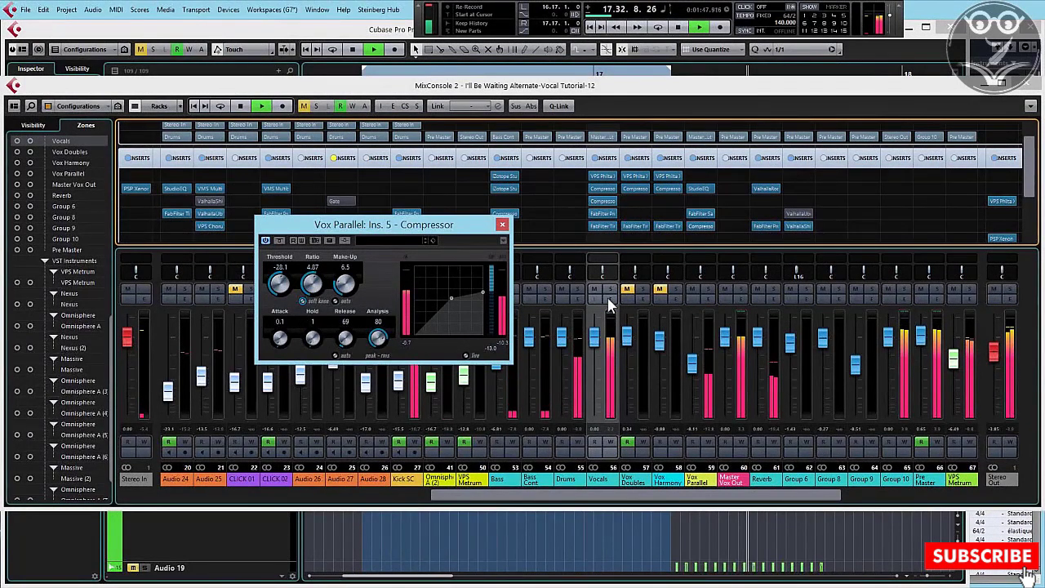
click(502, 224)
key(space)
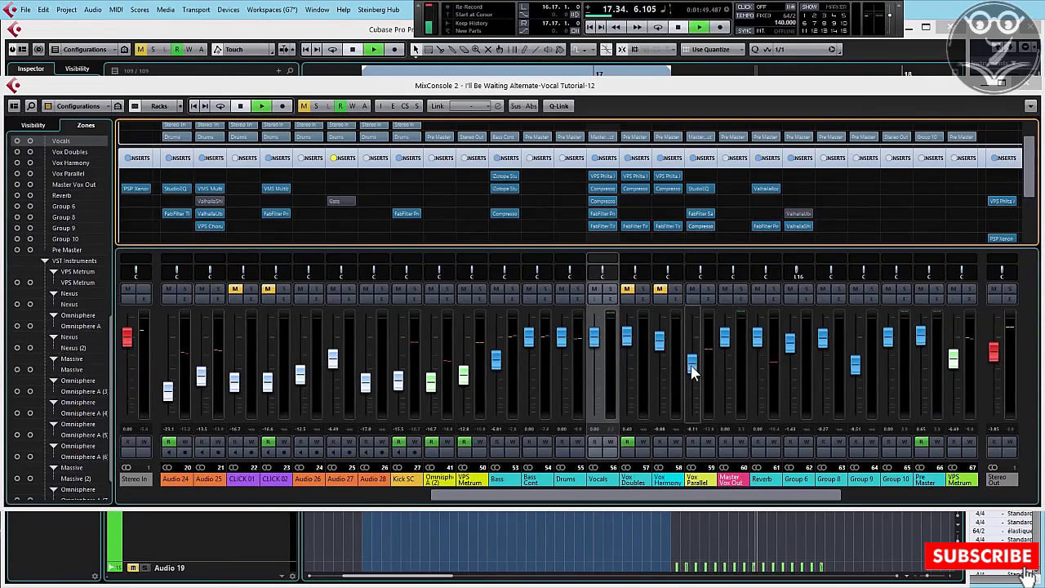
- Raise the Vox Parallel fader to about -7.53 dB while the song plays, and stop playback
key(space)
mouse_move(695, 370)
mouse_down()
mouse_move(696, 429)
mouse_move(694, 355)
mouse_move(701, 369)
mouse_up()
key(space)
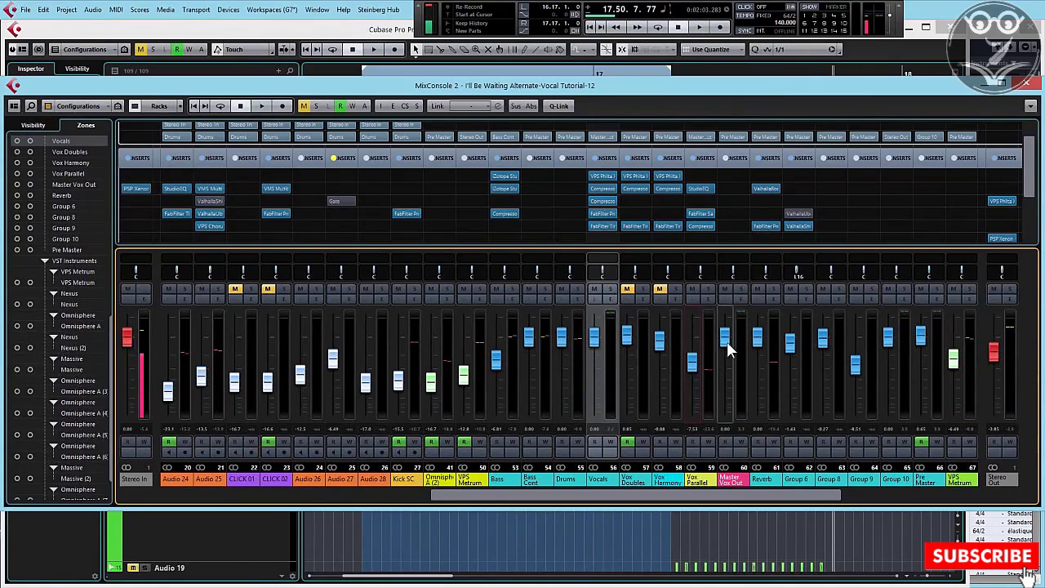
- Lower the Master Vox Out fader to slightly below 0 dB while starting and stopping playback to check the vocal level
key(space)
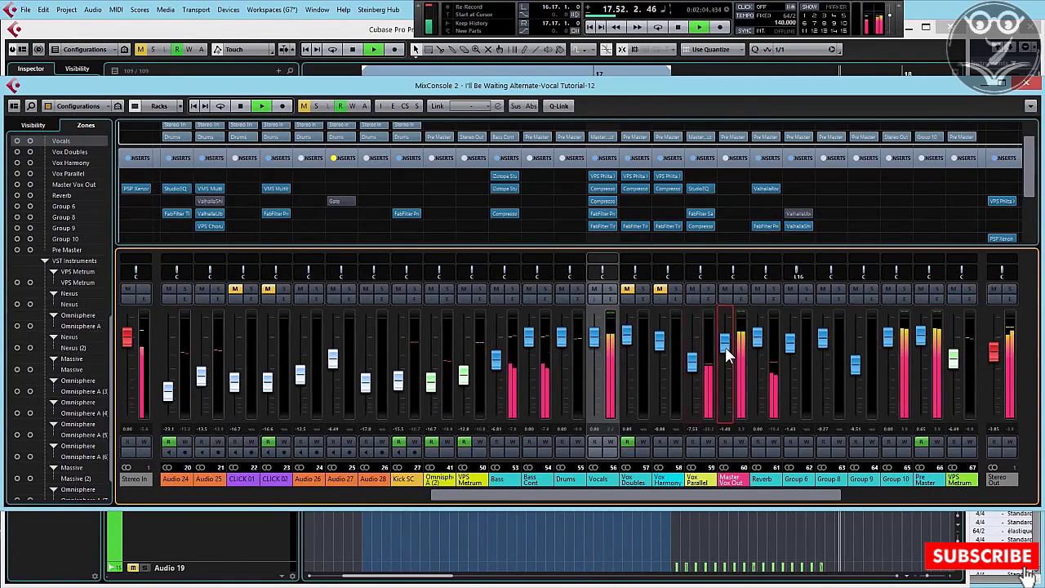
key(space)
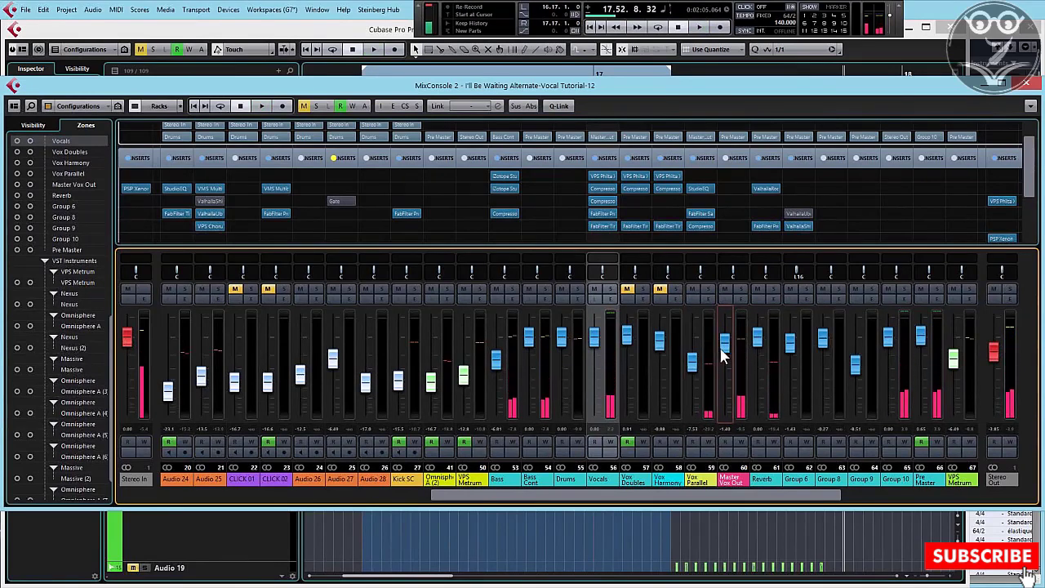
key(space)
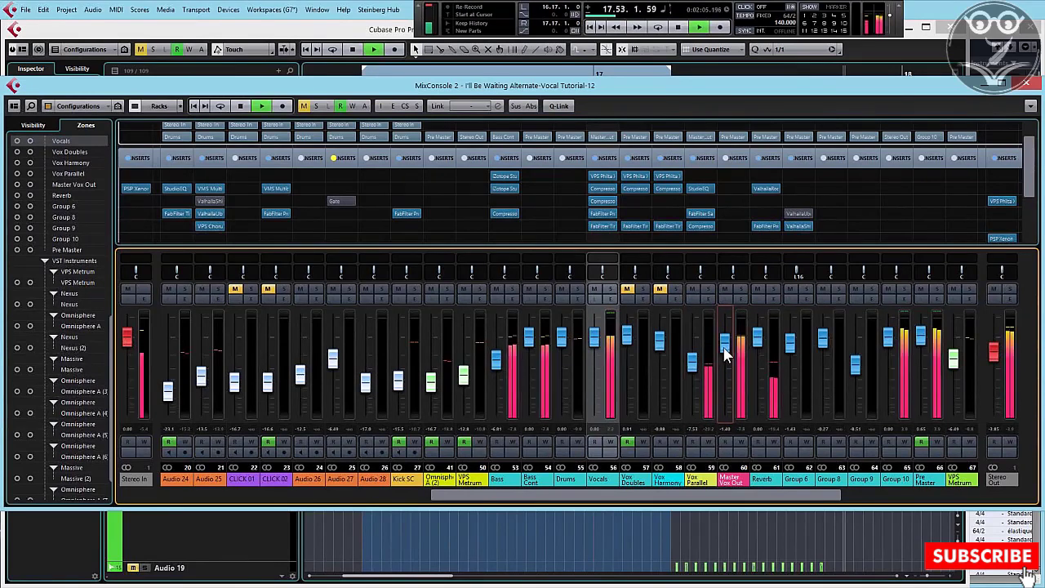
mouse_move(723, 359)
mouse_down()
mouse_move(723, 392)
mouse_move(725, 347)
mouse_up()
key(space)
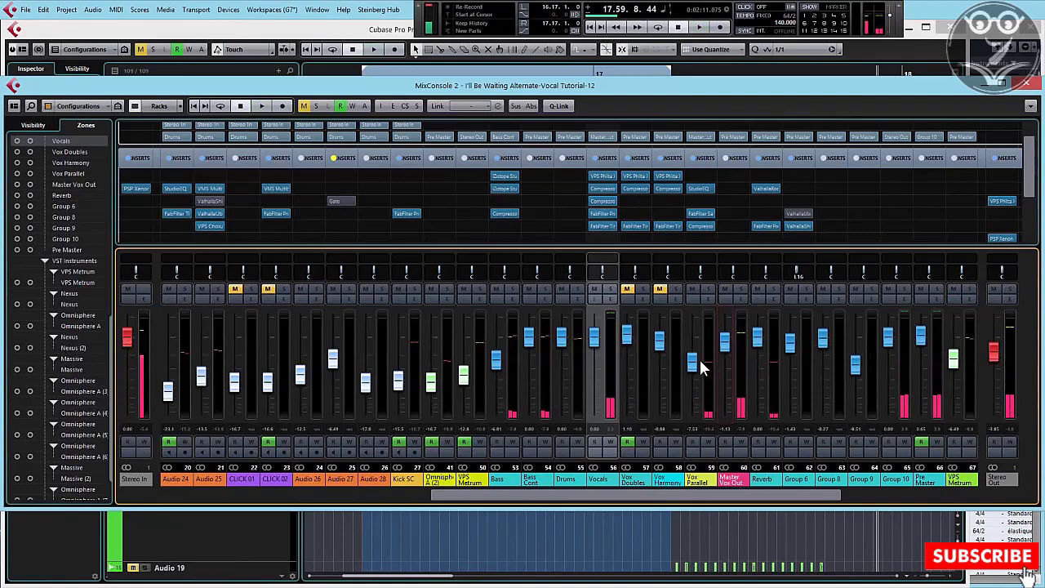
click(694, 364)
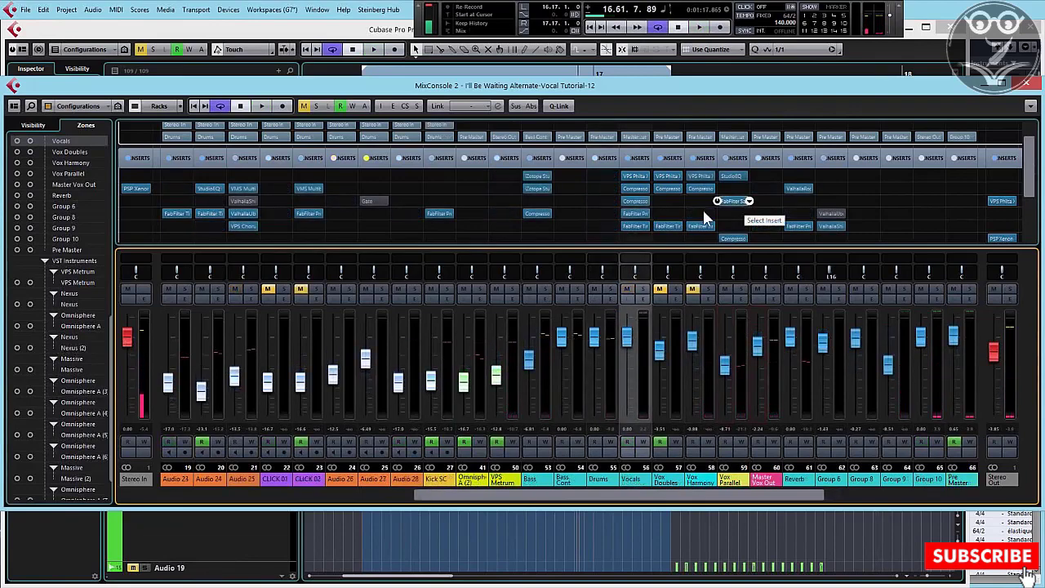
- Open FabFilter Saturn on Vox Parallel, load the FX preset Assymetric Destruction 01 bM and start playback
click(736, 203)
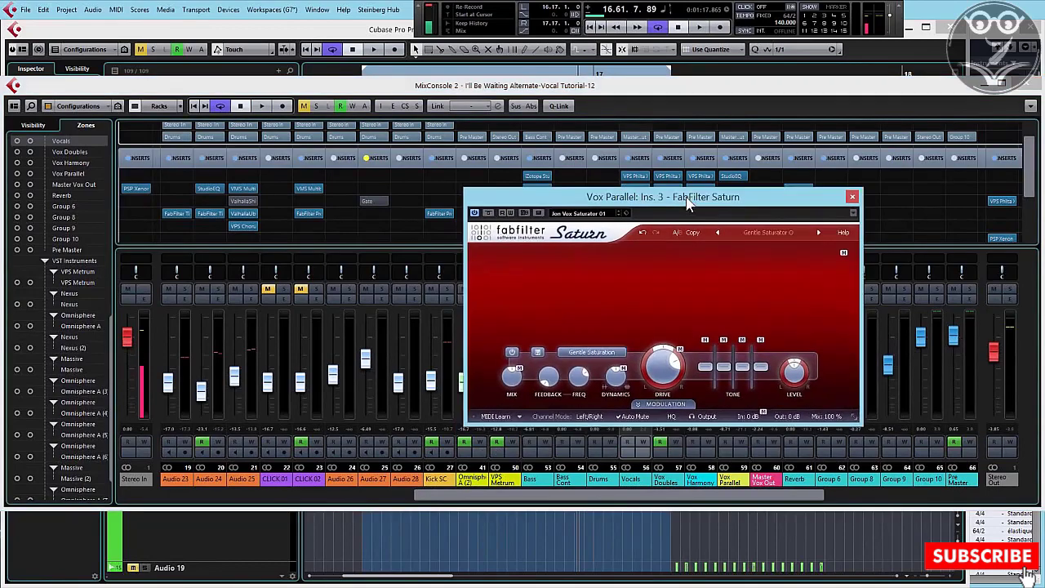
click(780, 229)
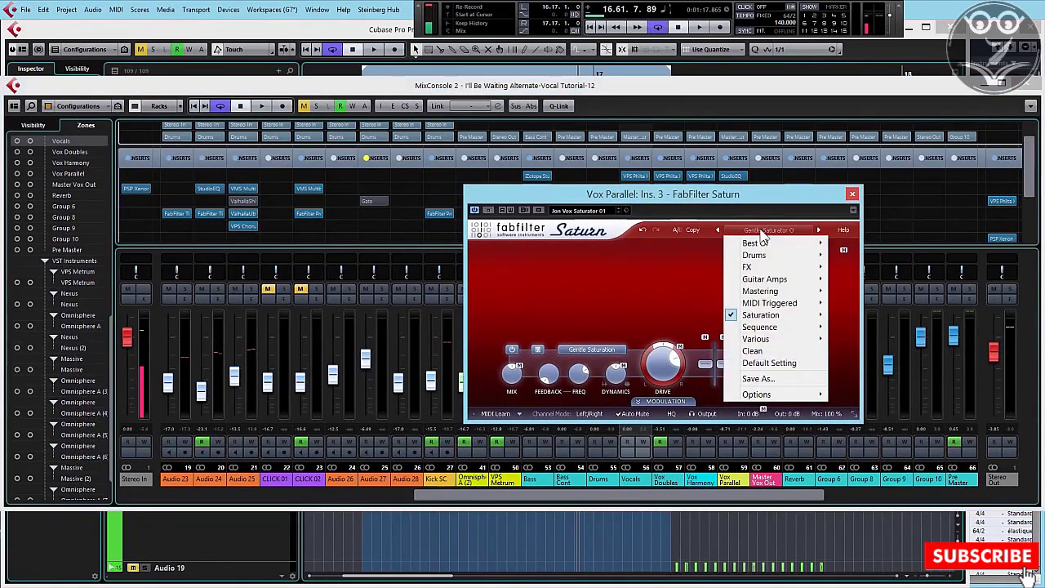
mouse_move(782, 270)
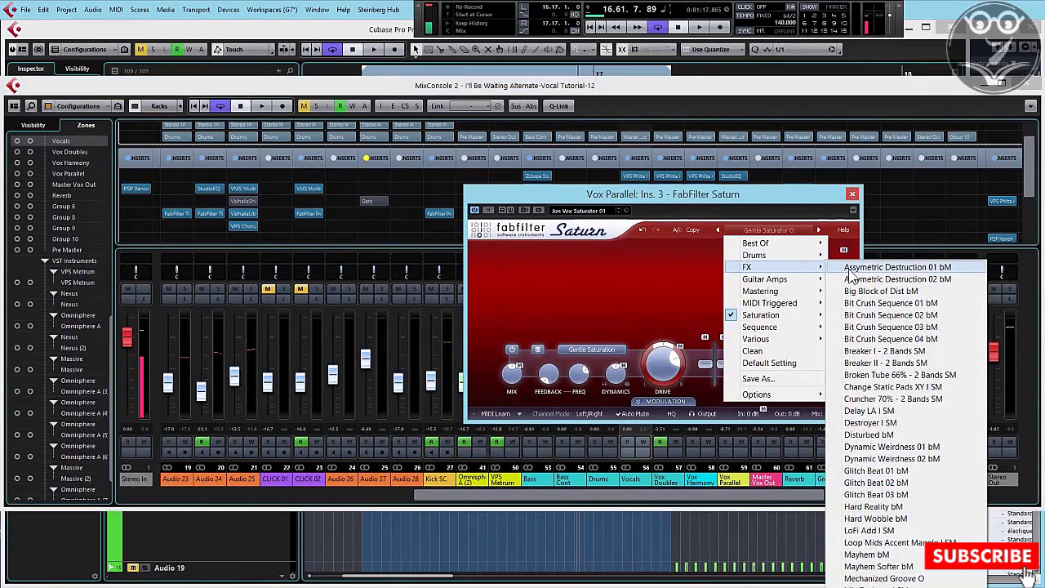
click(854, 269)
key(space)
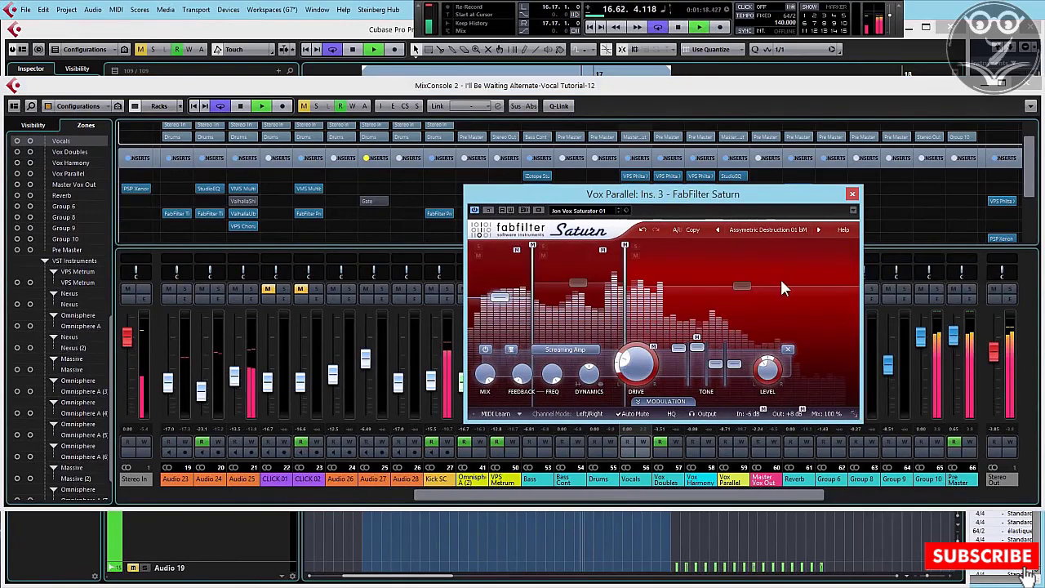
- Rebalance the Vox Parallel fader during playback, up to about -3.34 dB and back down, while advancing Saturn to the Big Block of Dist bM preset
drag(702, 197, 435, 202)
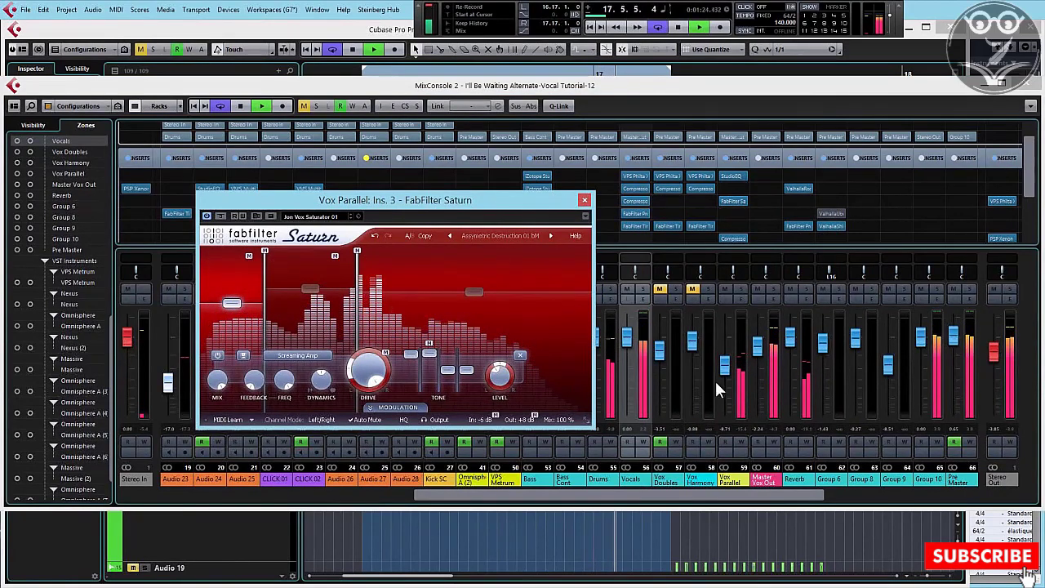
drag(724, 371, 726, 360)
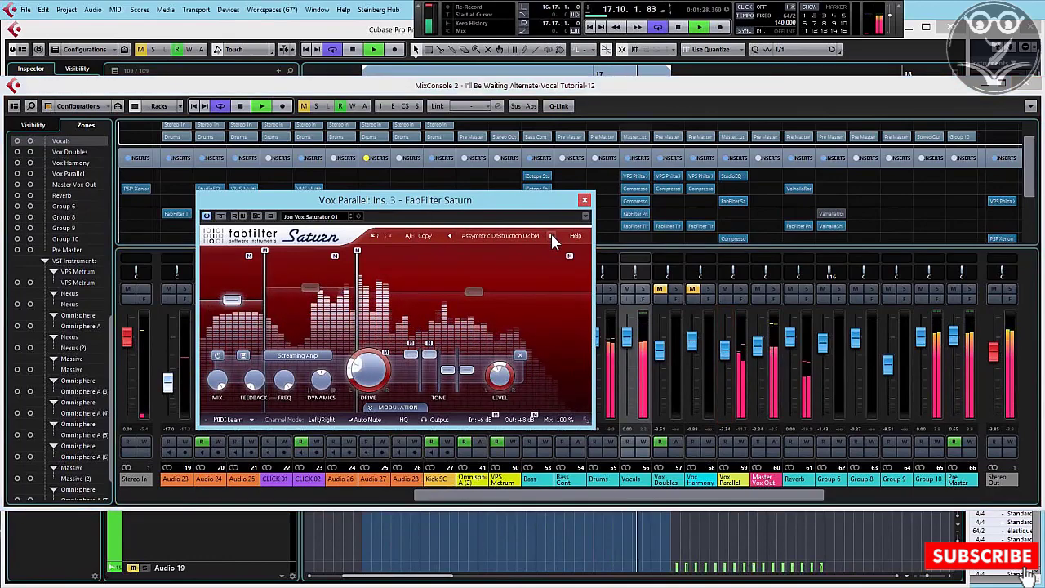
click(551, 236)
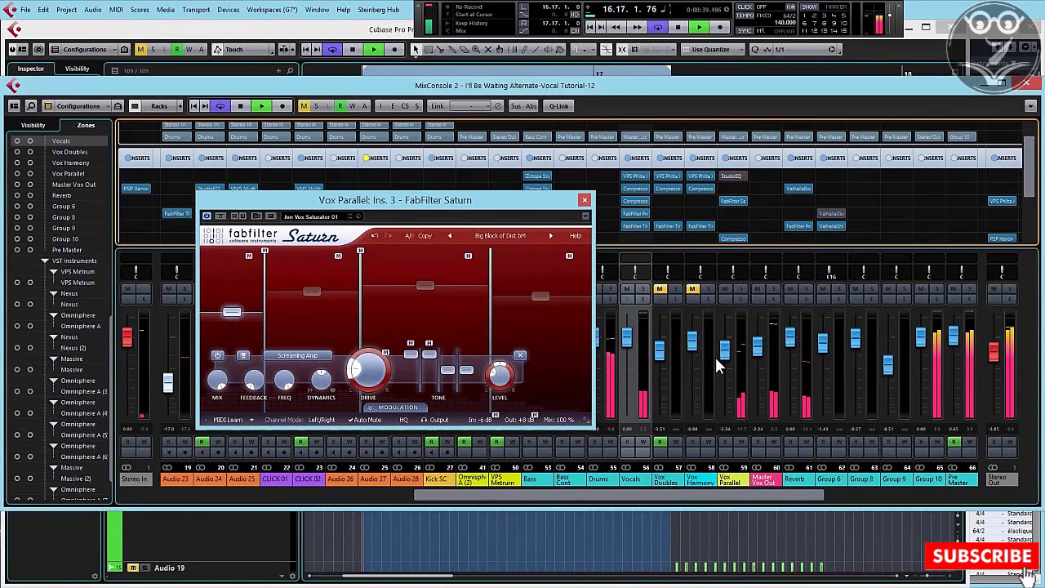
drag(724, 351, 725, 361)
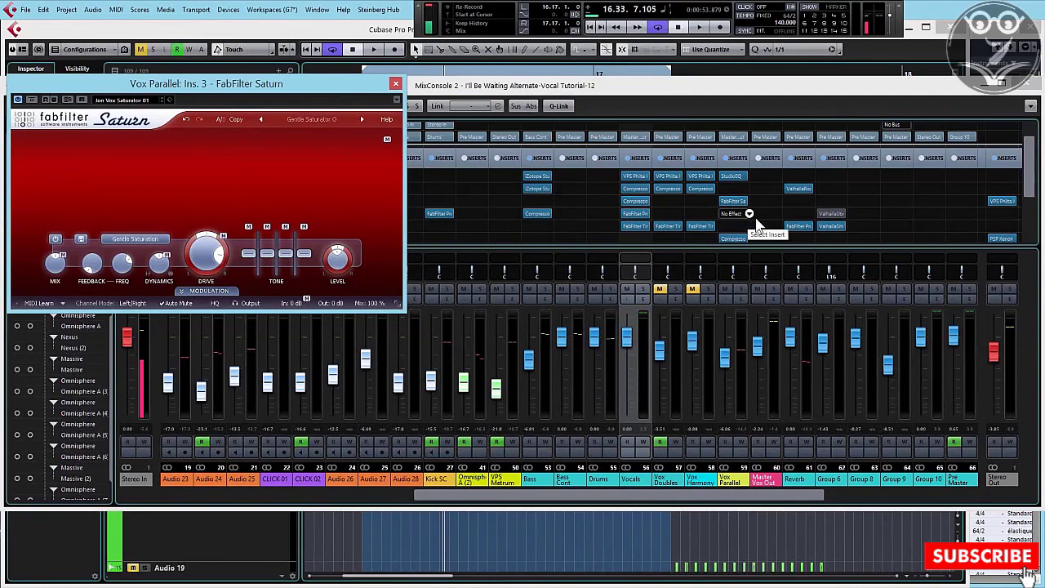
- Insert the Vengeance VMS Stereo Bundle in Vox Parallel's fourth insert slot
click(747, 216)
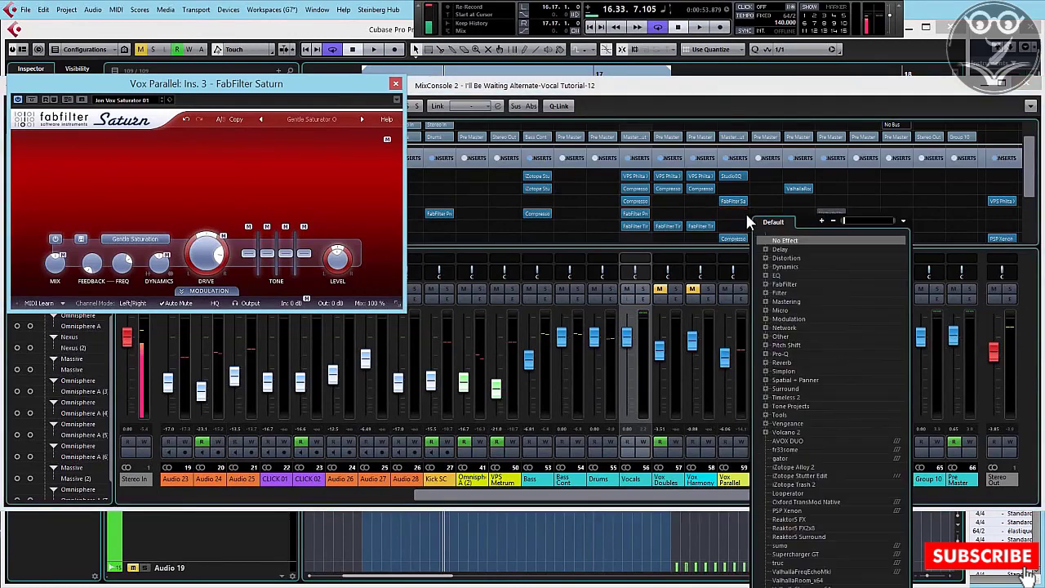
click(765, 424)
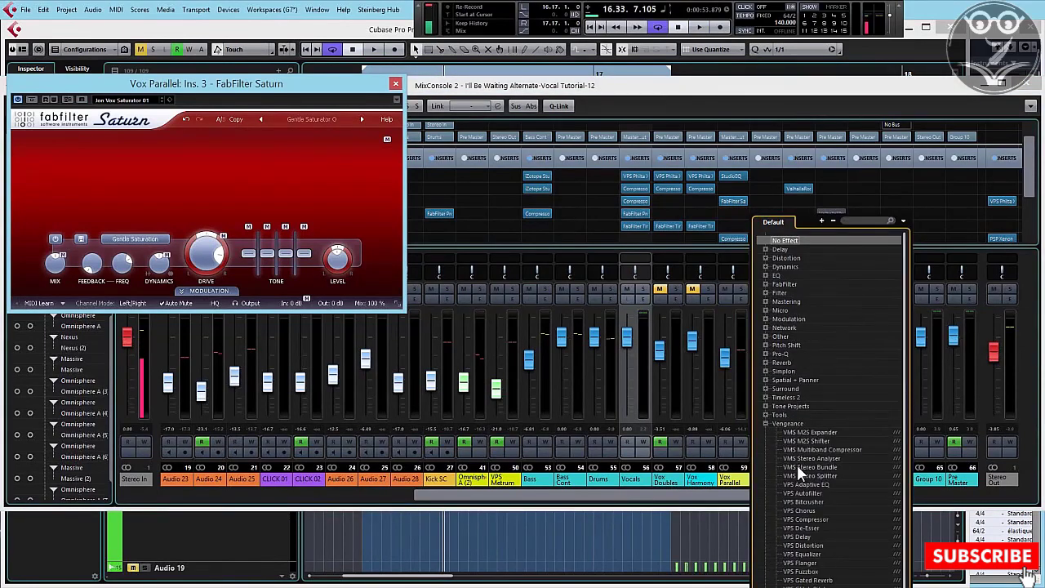
click(800, 469)
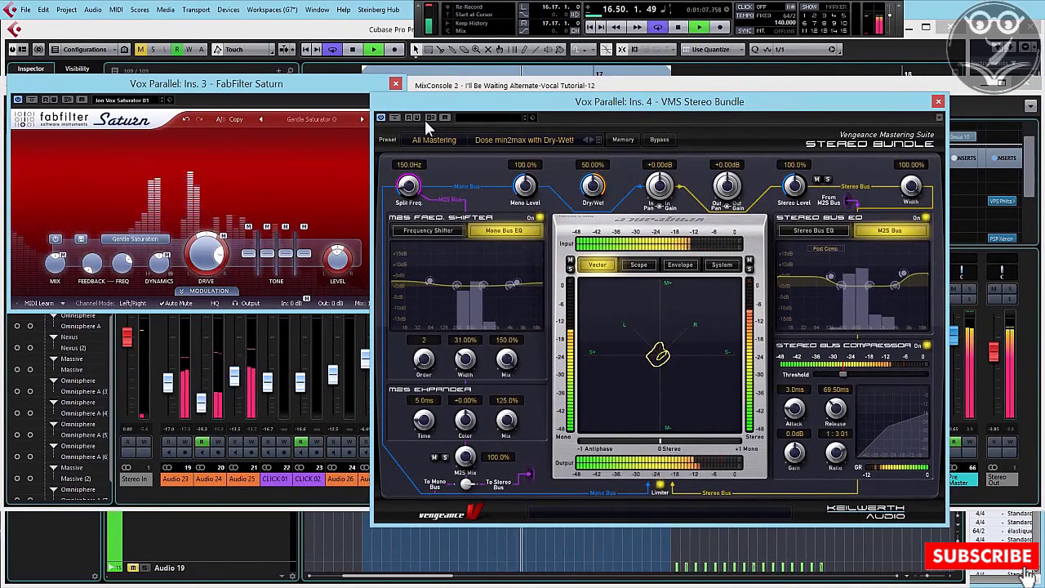
- Compare the VMS Stereo Bundle bypassed and active during playback, reduce its dry/wet mix to 21%, and stop playback
click(395, 117)
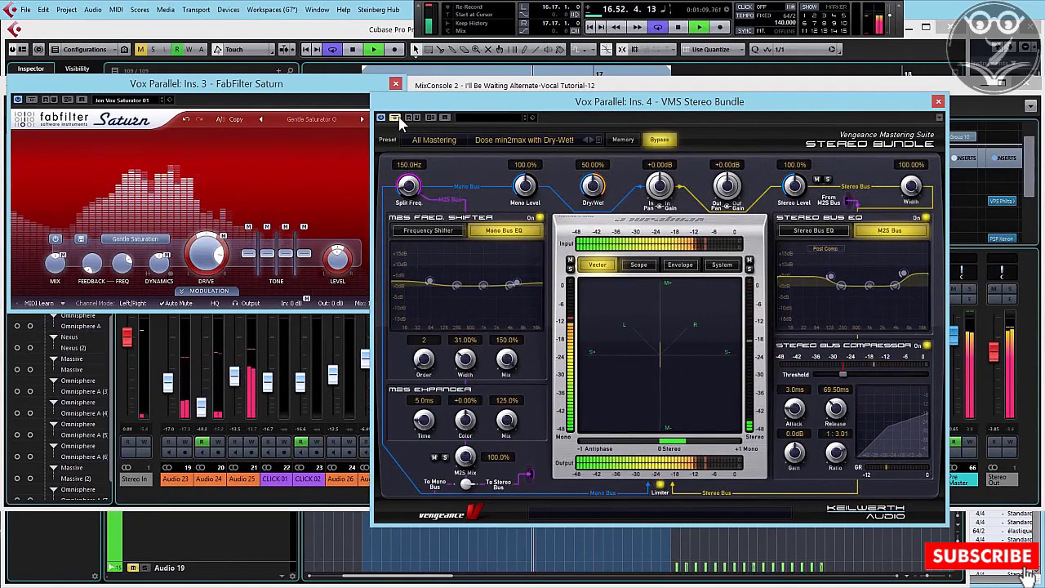
click(395, 118)
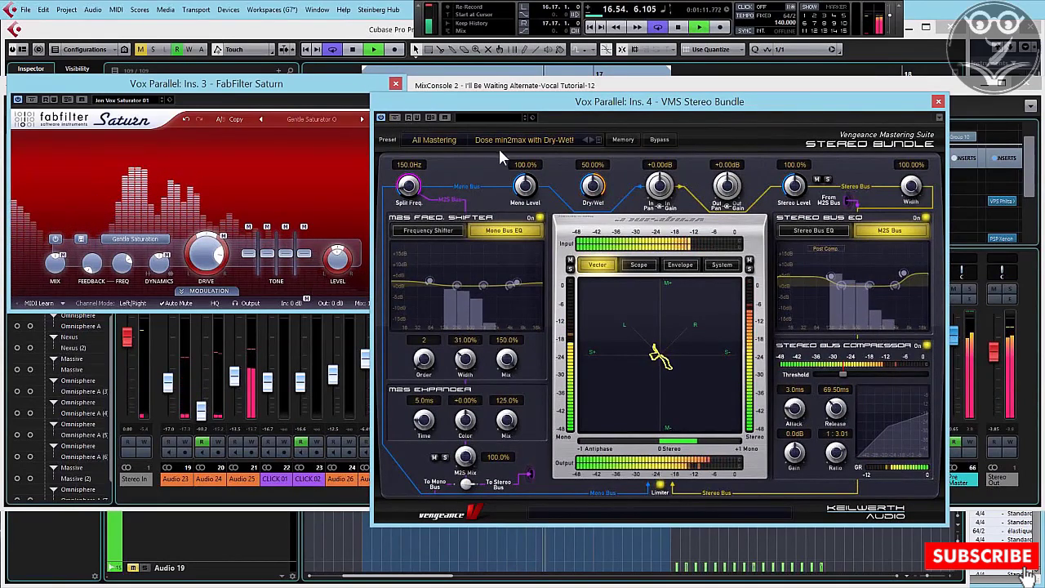
drag(593, 186, 589, 218)
key(space)
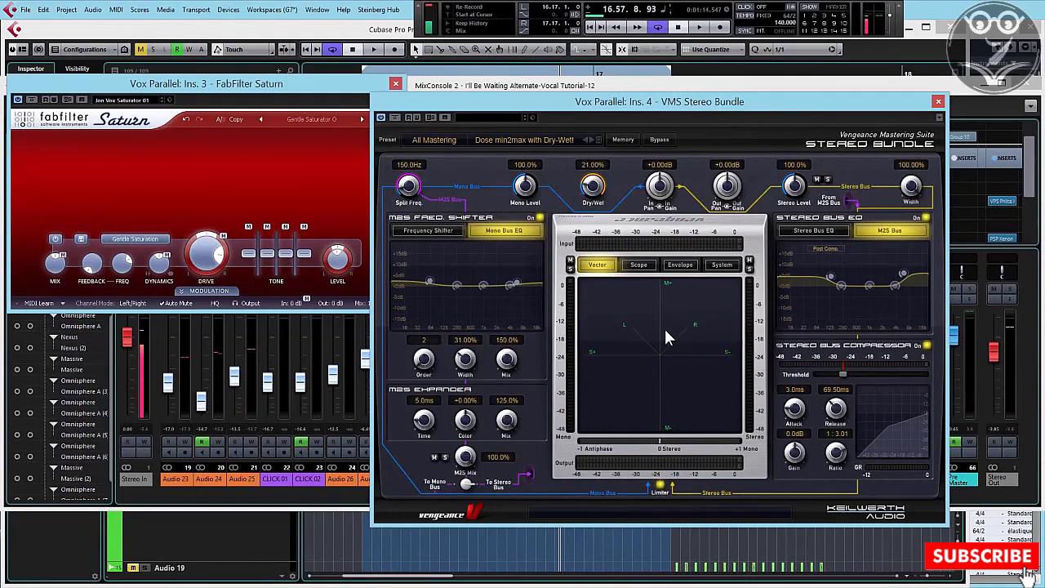
- Compare the VMS Stereo Bundle bypassed and active during playback, set its dry/wet mix to 31%, and close it
key(space)
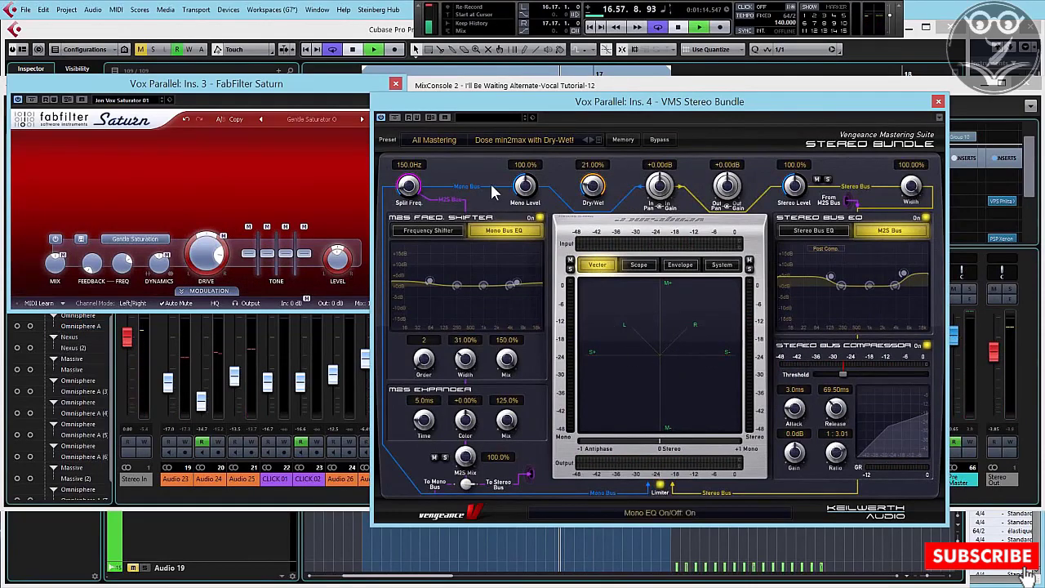
click(659, 139)
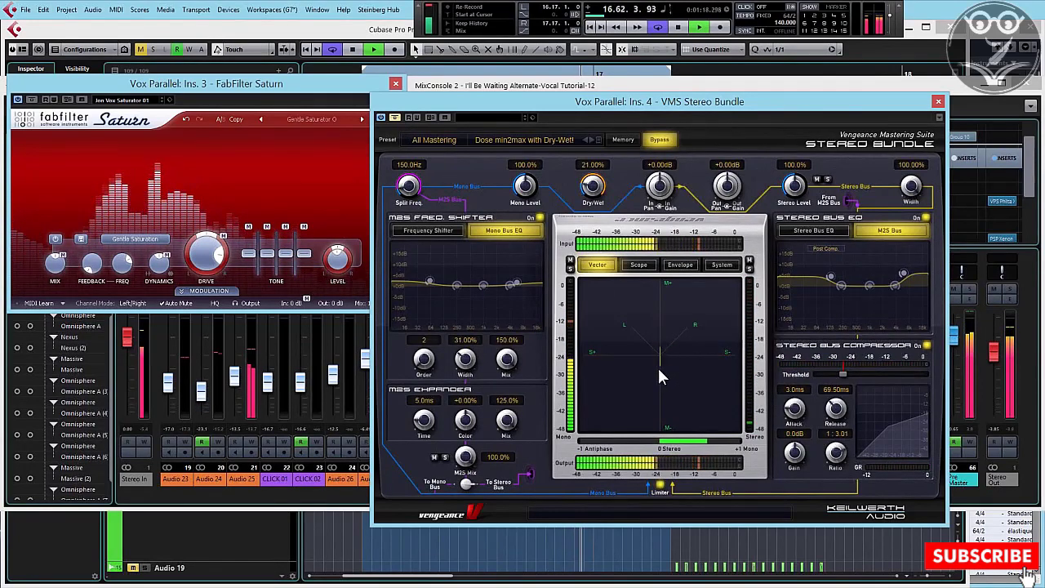
click(395, 119)
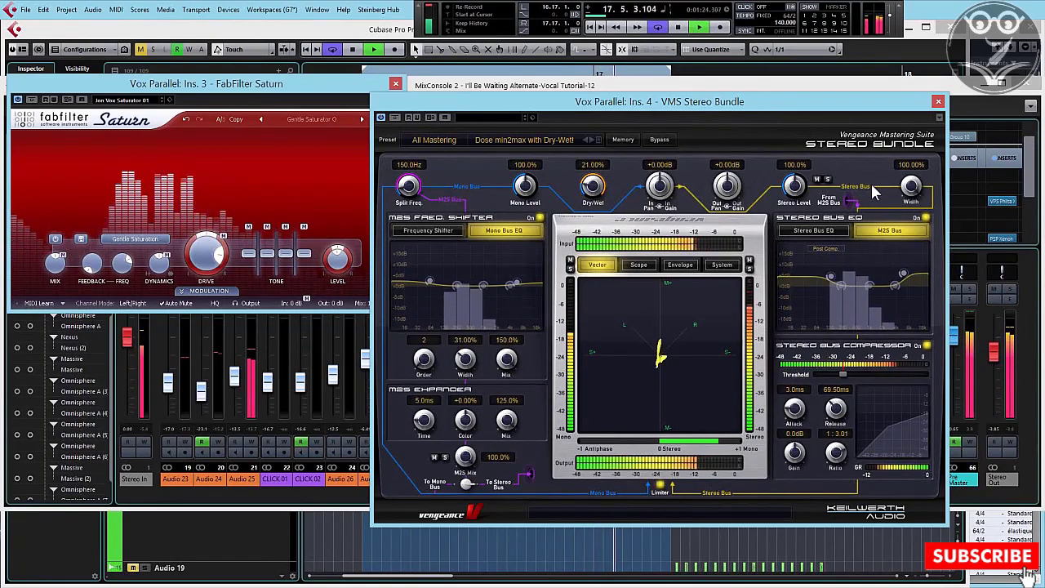
drag(593, 186, 606, 95)
drag(595, 184, 595, 278)
key(space)
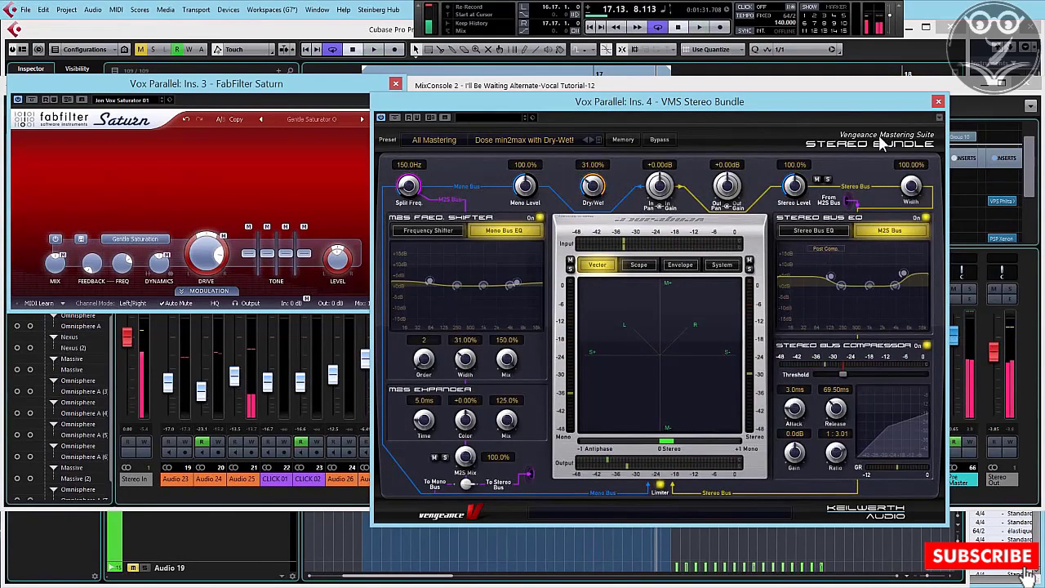
click(939, 101)
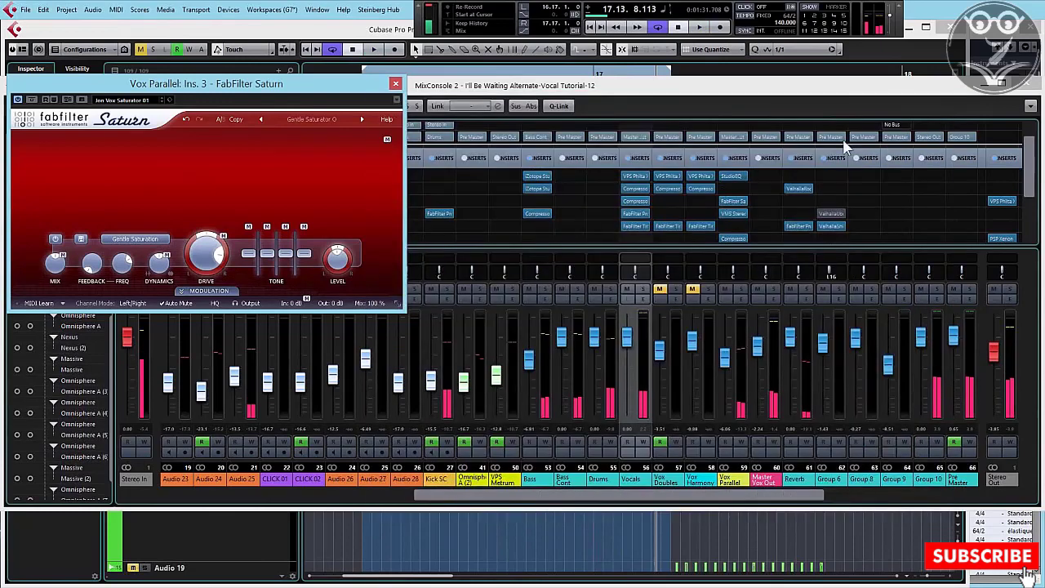
- Replace the VMS Stereo Bundle in Vox Parallel's fourth insert slot with AVOX DUO
click(734, 213)
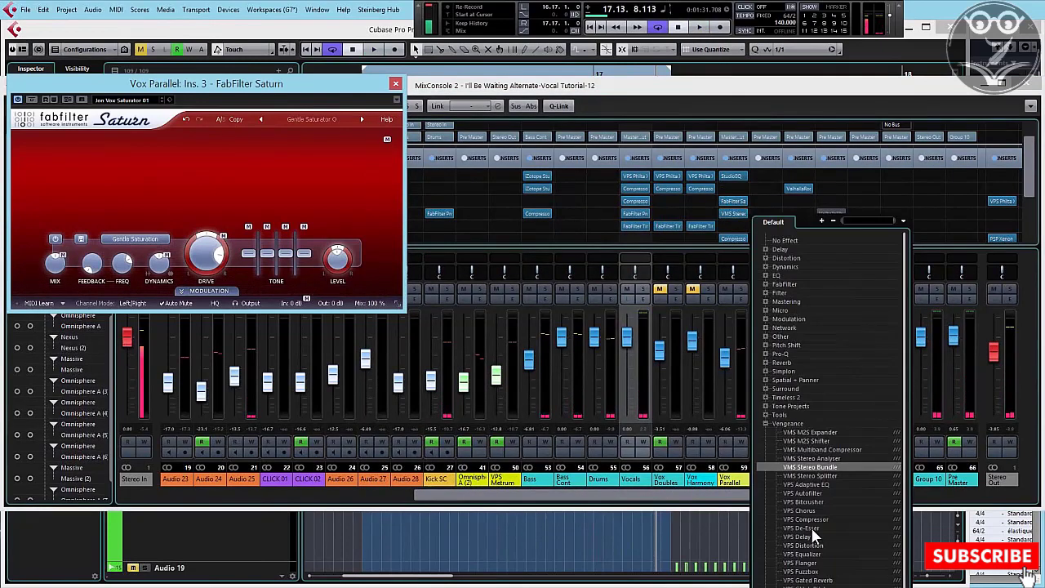
click(766, 422)
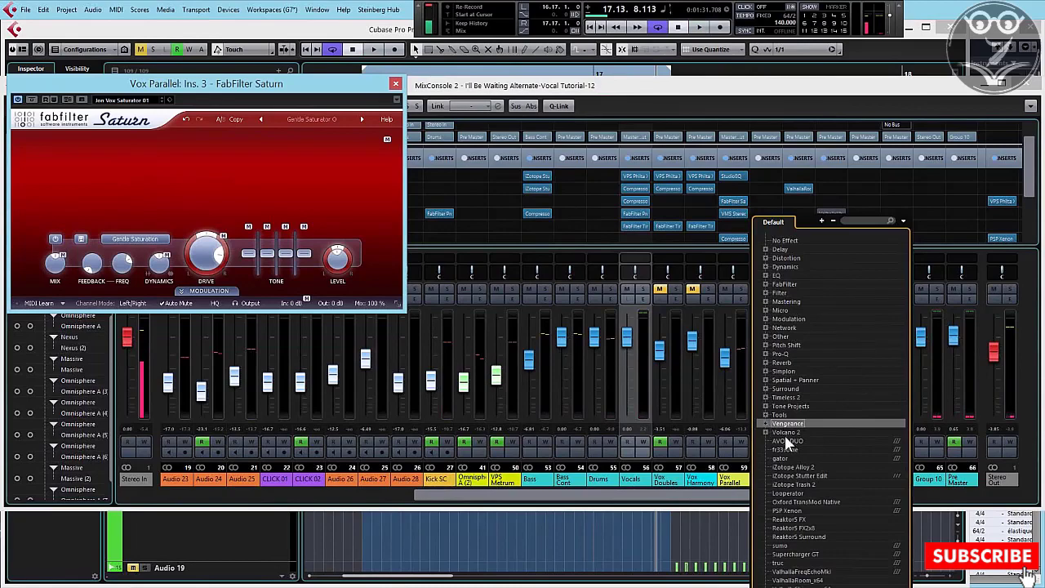
click(785, 440)
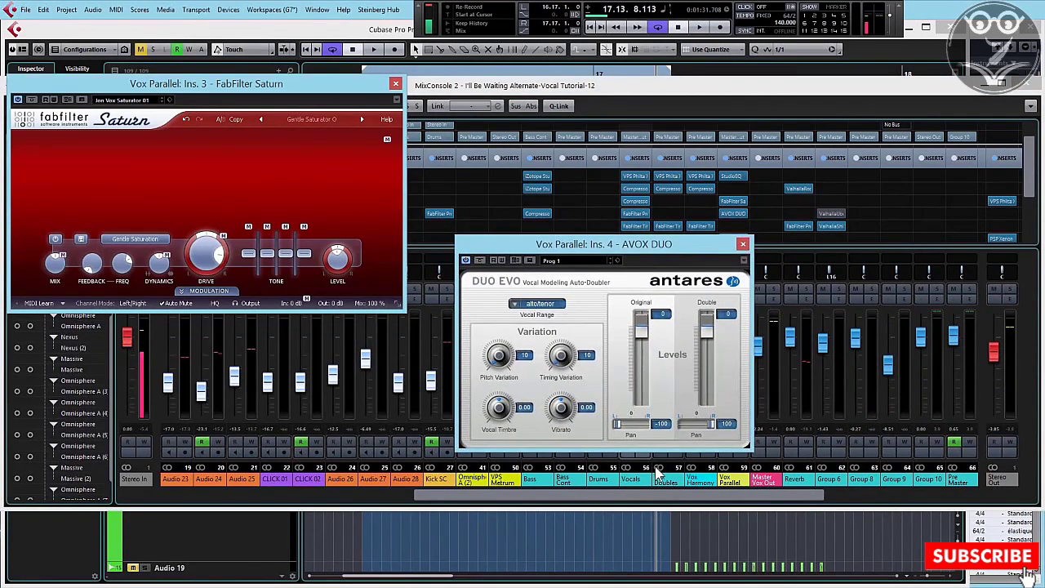
- Compare AVOX DUO bypassed and active during playback, in the full mix and with Vox Parallel soloed
key(space)
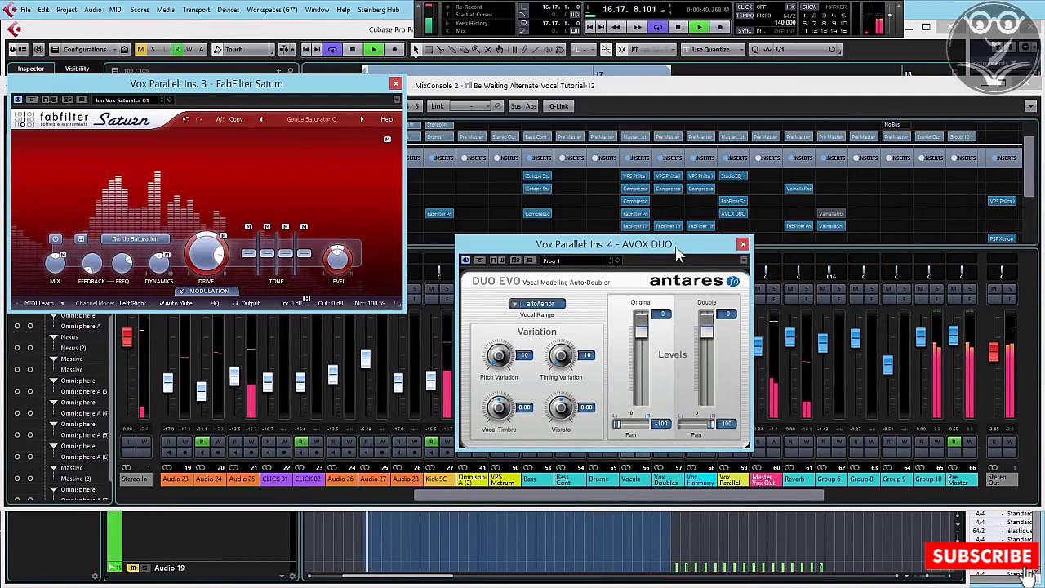
drag(676, 249, 509, 269)
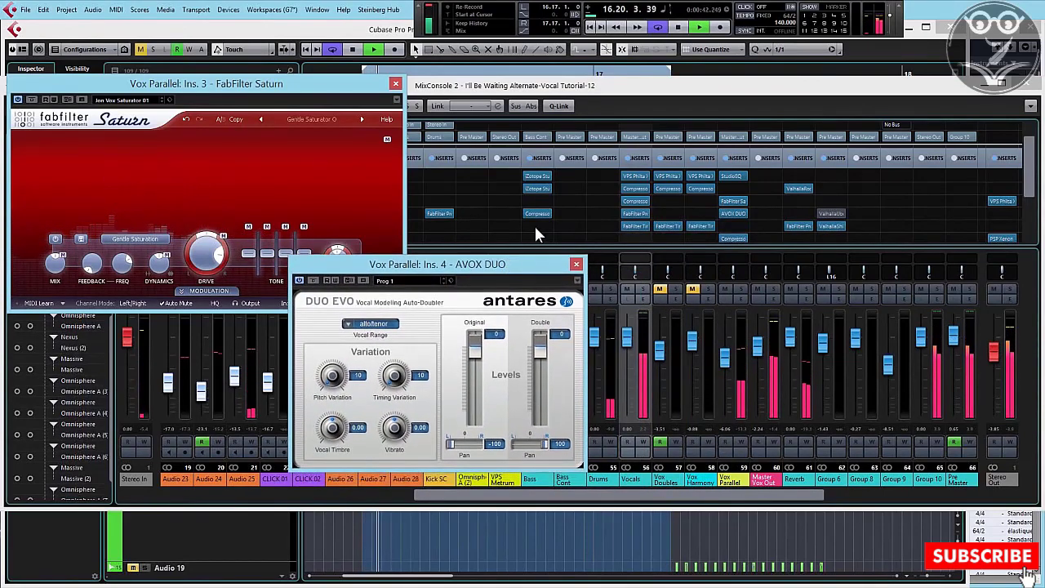
click(315, 281)
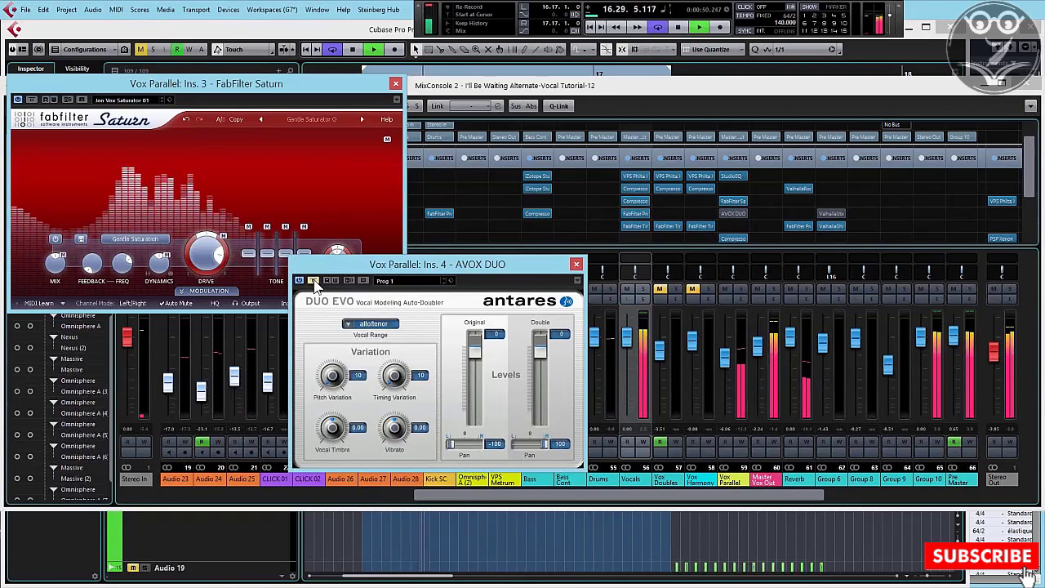
click(315, 281)
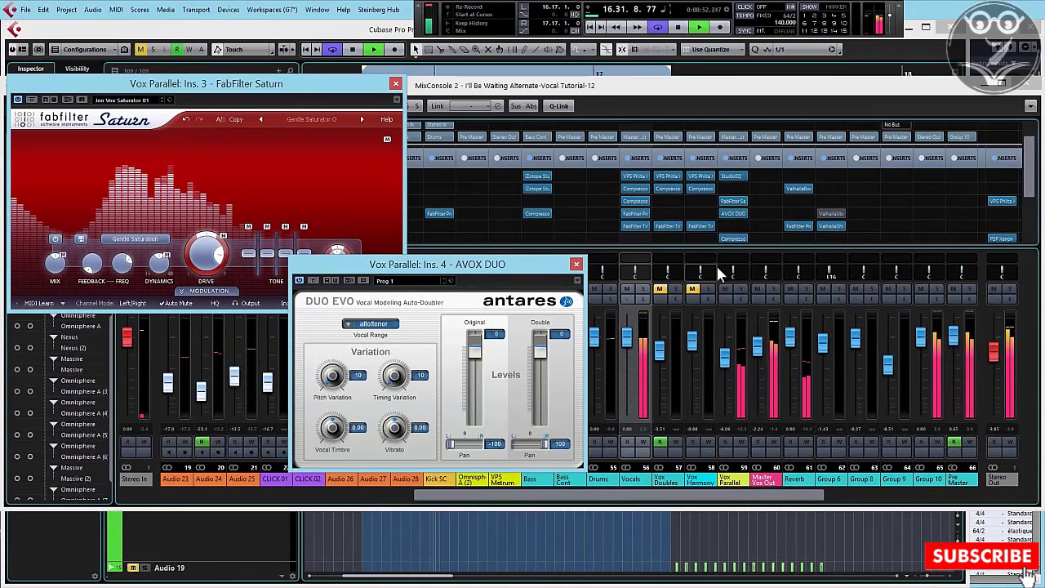
click(740, 290)
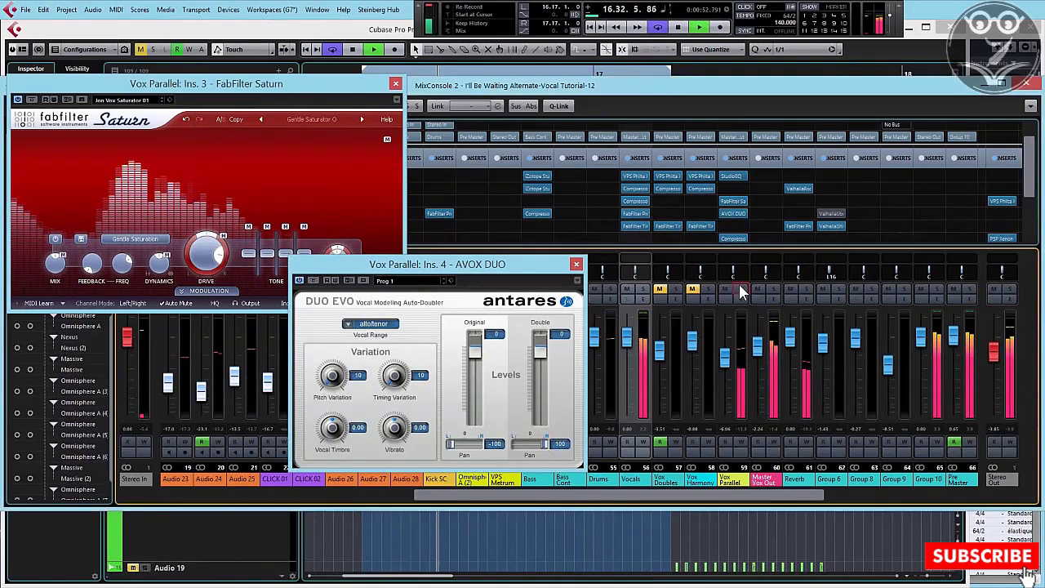
click(314, 281)
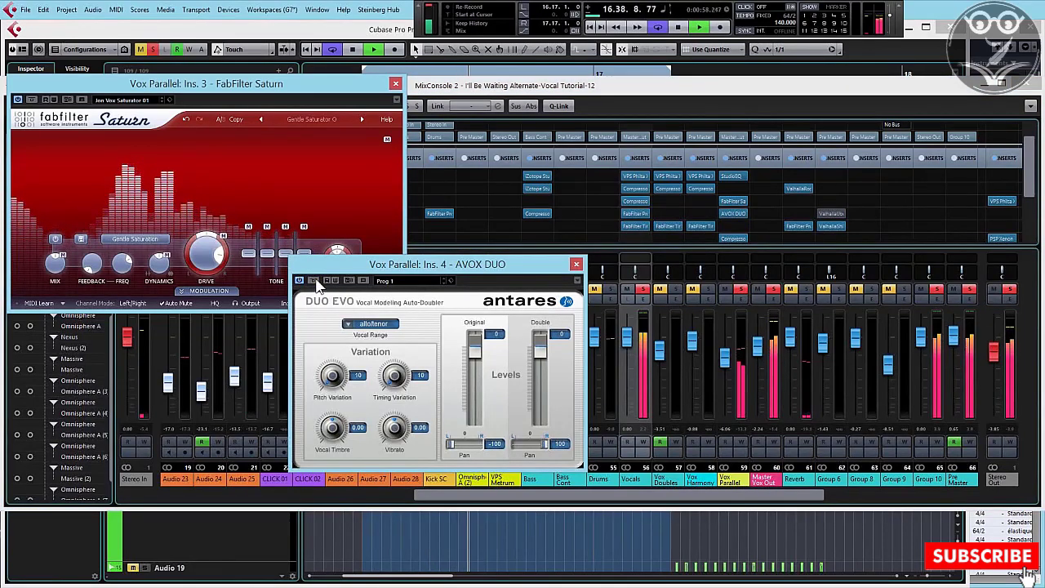
key(space)
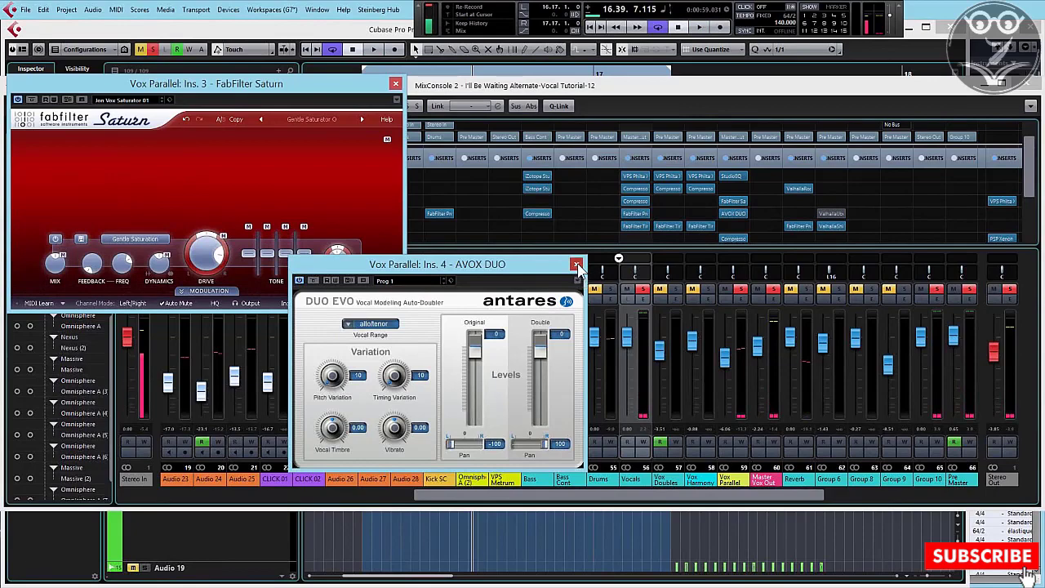
- Close the AVOX DUO and Saturn windows and clear Vox Parallel's fourth insert slot to No Effect
click(577, 265)
click(410, 90)
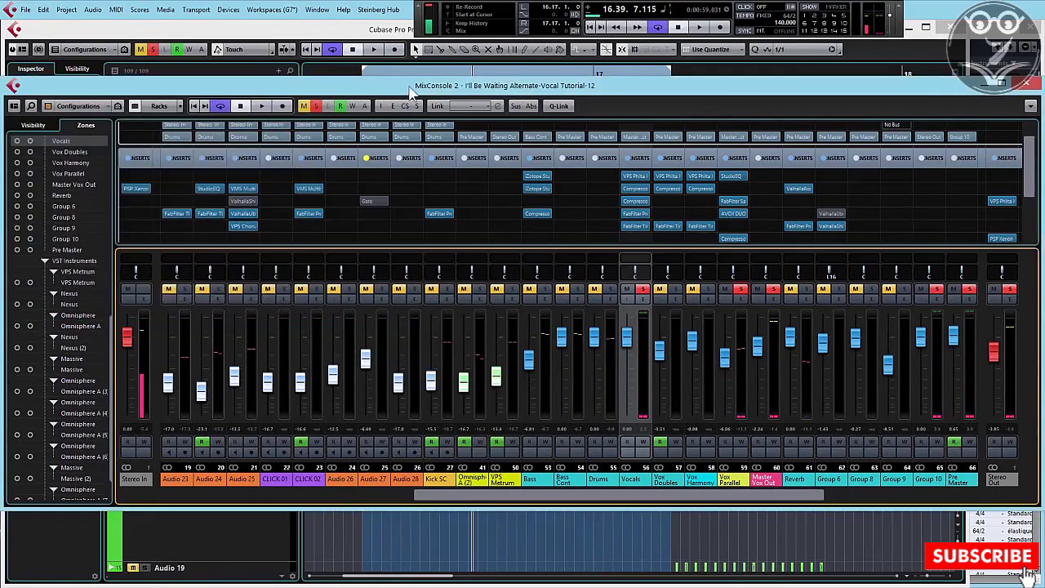
click(748, 214)
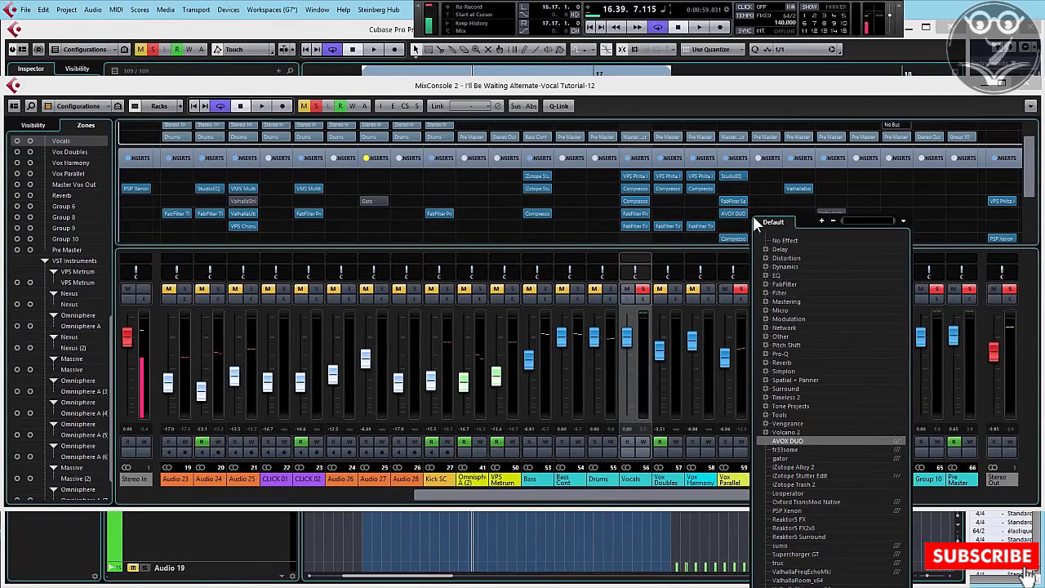
key(Escape)
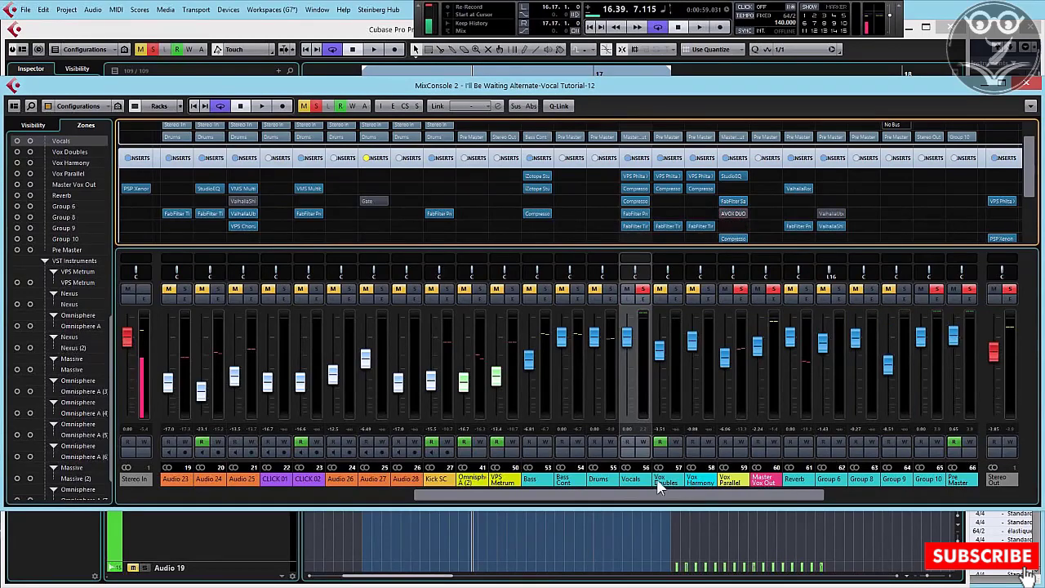
click(750, 215)
click(780, 241)
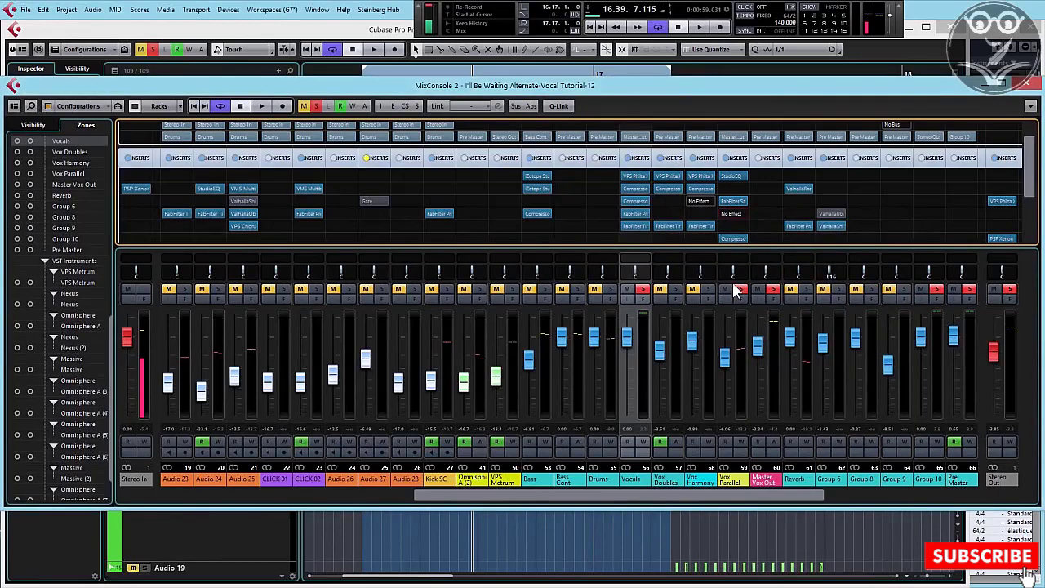
- Clear the channel solos, start playback and unmute Vox Doubles and Vox Harmony
click(643, 289)
click(692, 289)
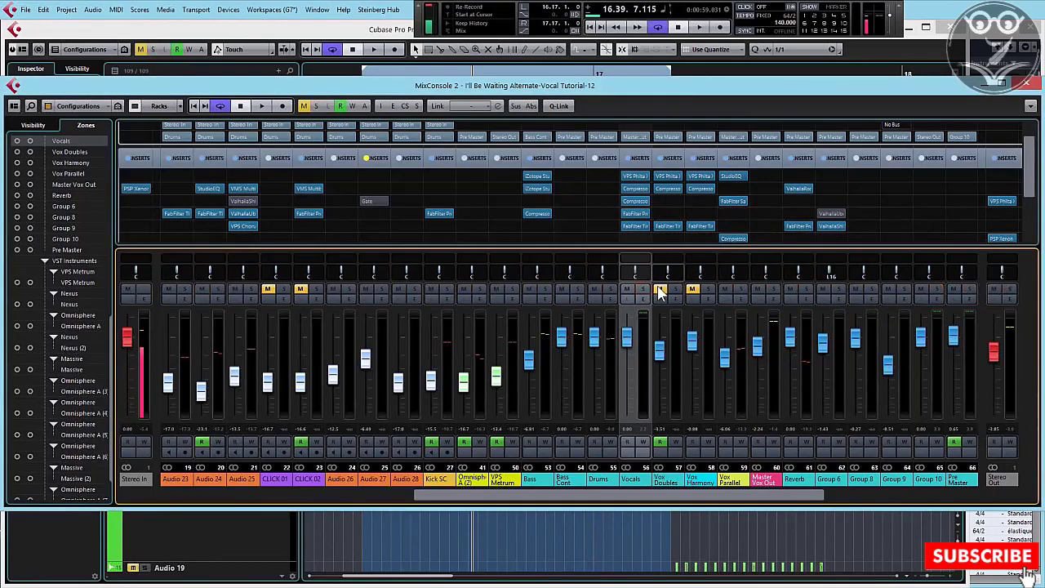
key(space)
click(660, 290)
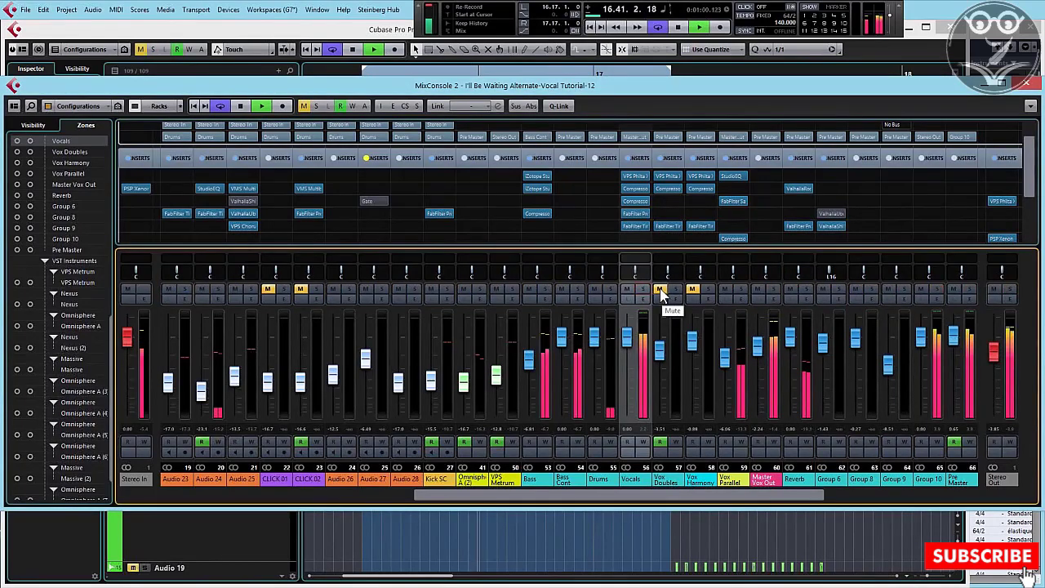
click(692, 291)
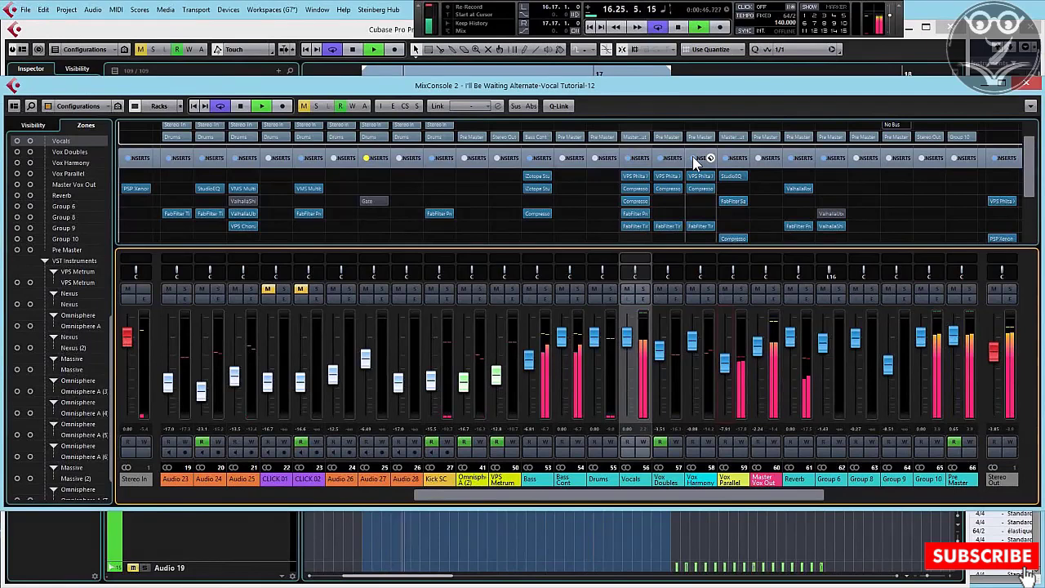
- Compare the Vox Harmony channel with its inserts bypassed and active, and stop playback
click(694, 159)
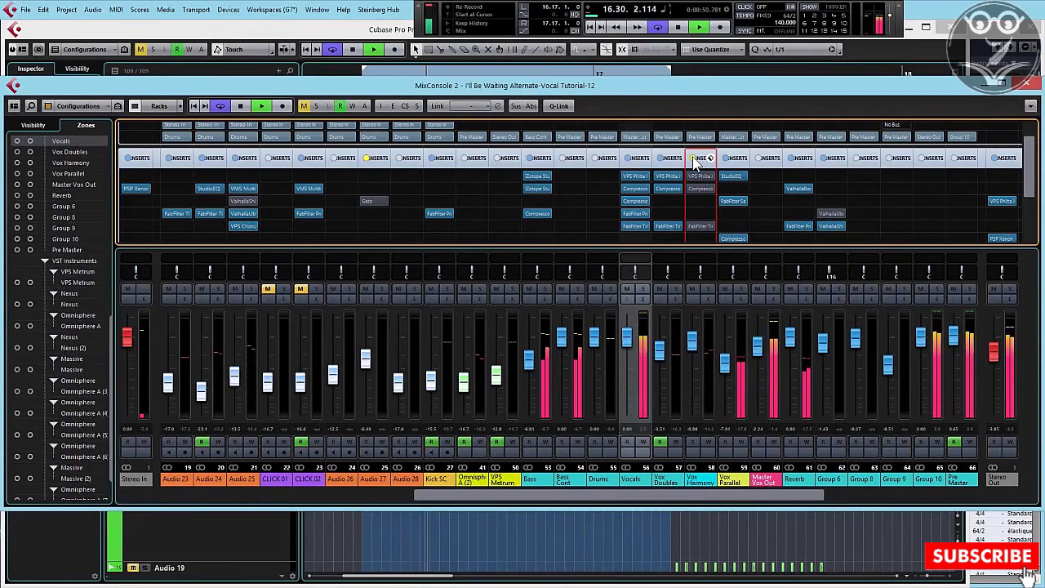
click(694, 159)
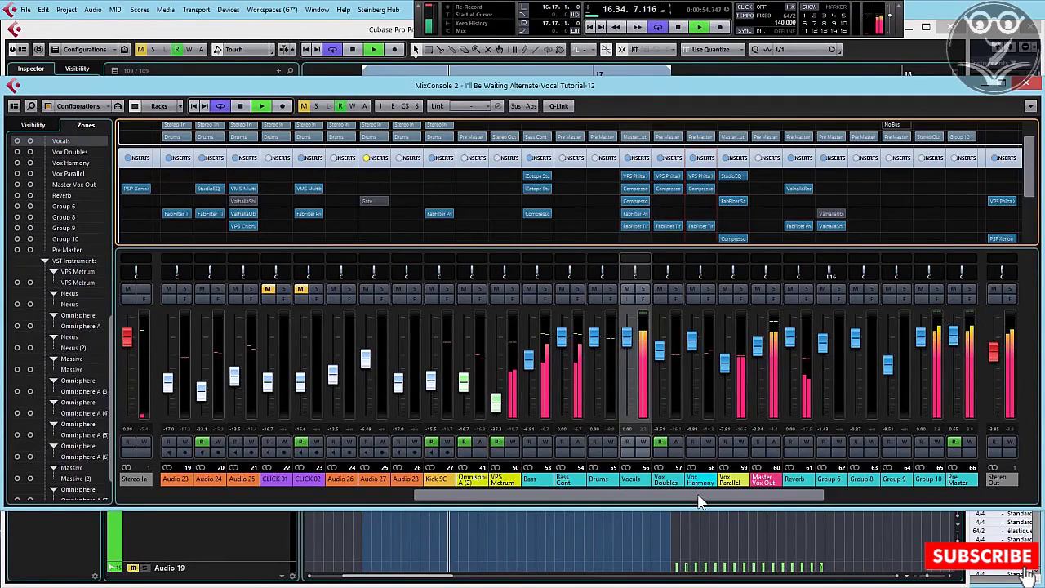
key(space)
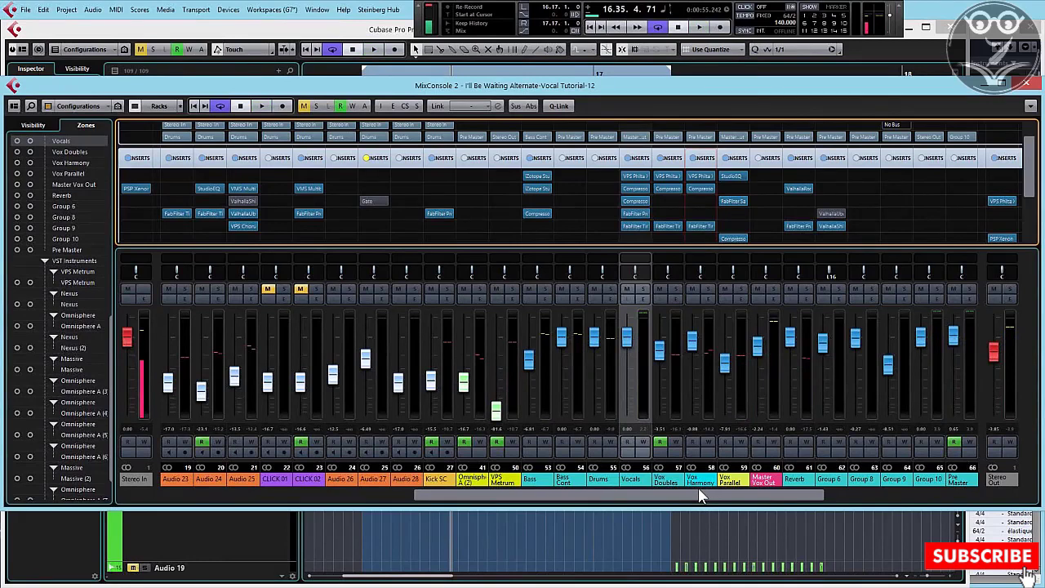
- Lower the Vox Parallel fader to -9.34 dB
click(729, 374)
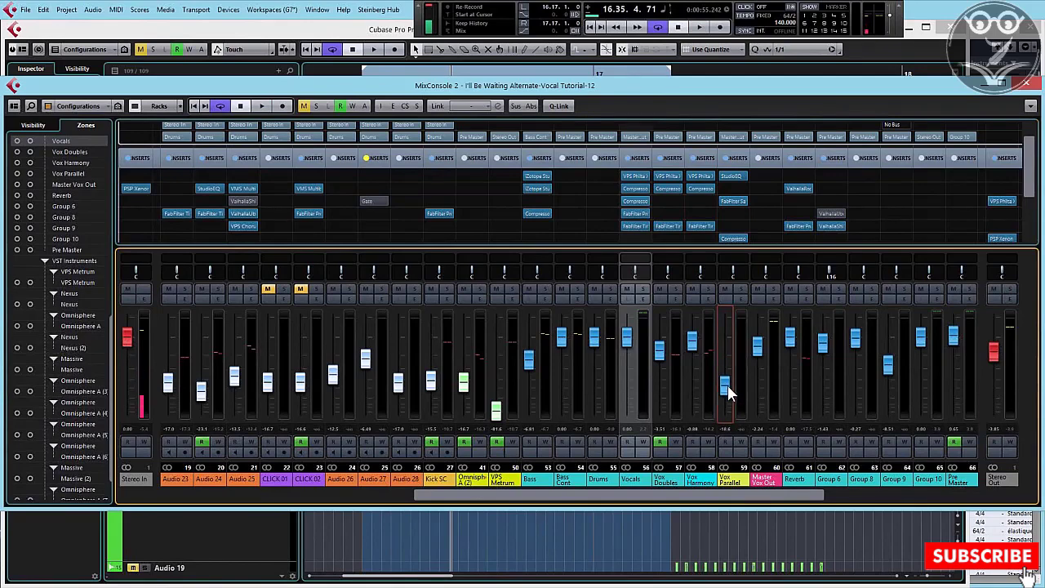
drag(730, 393, 729, 379)
drag(734, 341, 732, 380)
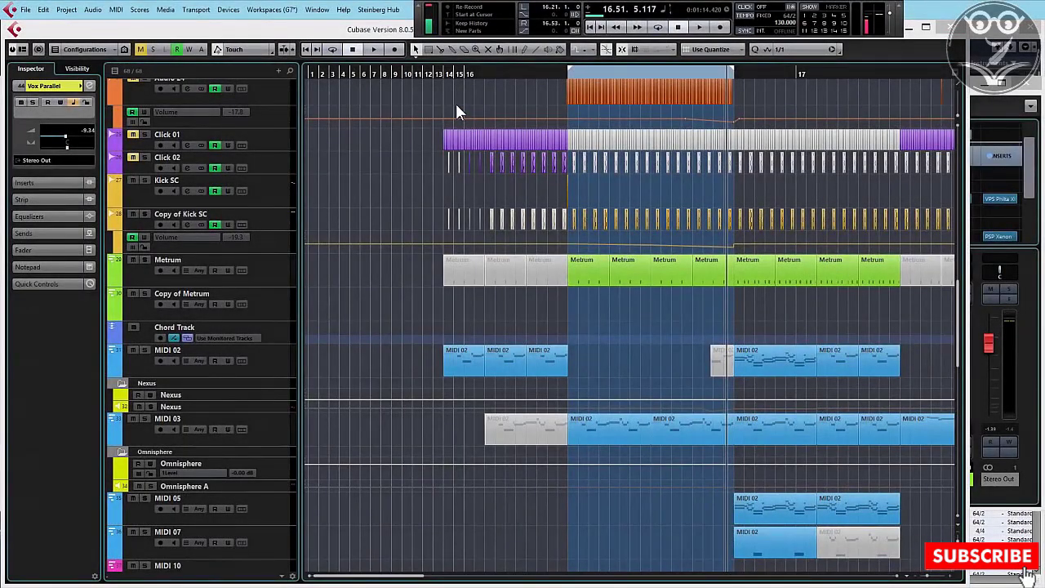
- Play the arrangement from bar 14 through the verse into the chorus to check the vocal blend
click(442, 73)
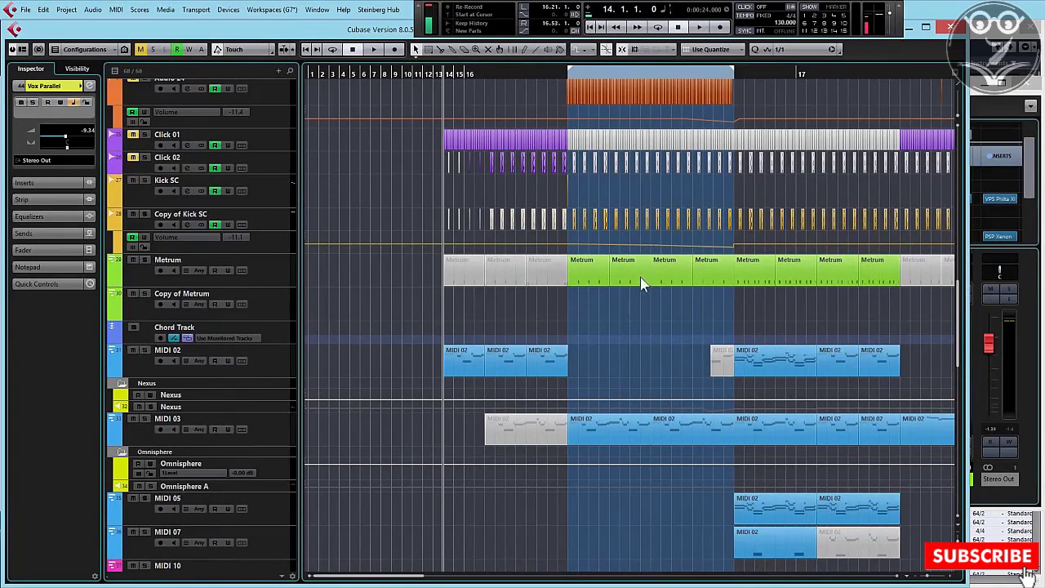
key(space)
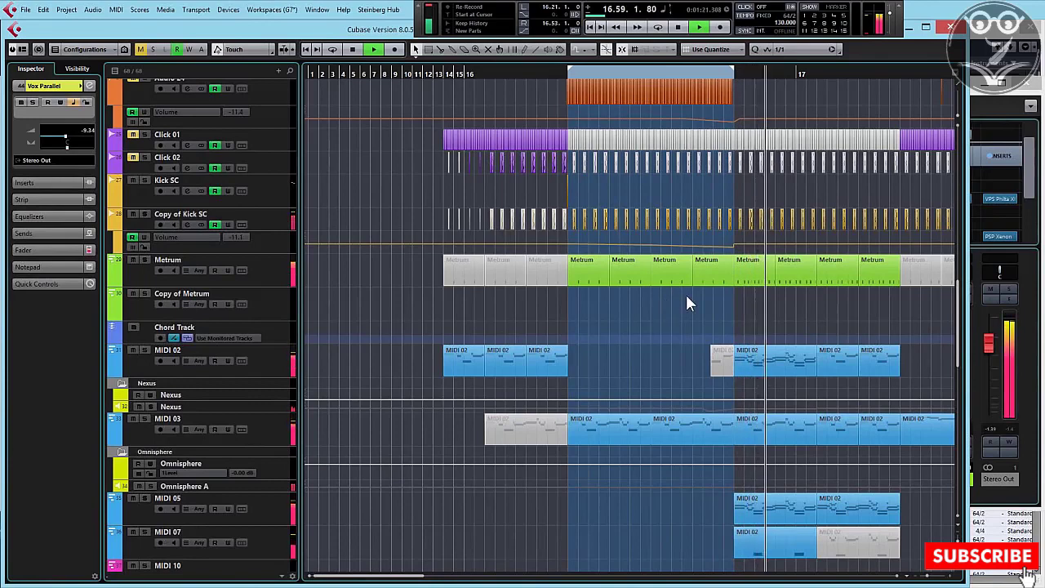
key(space)
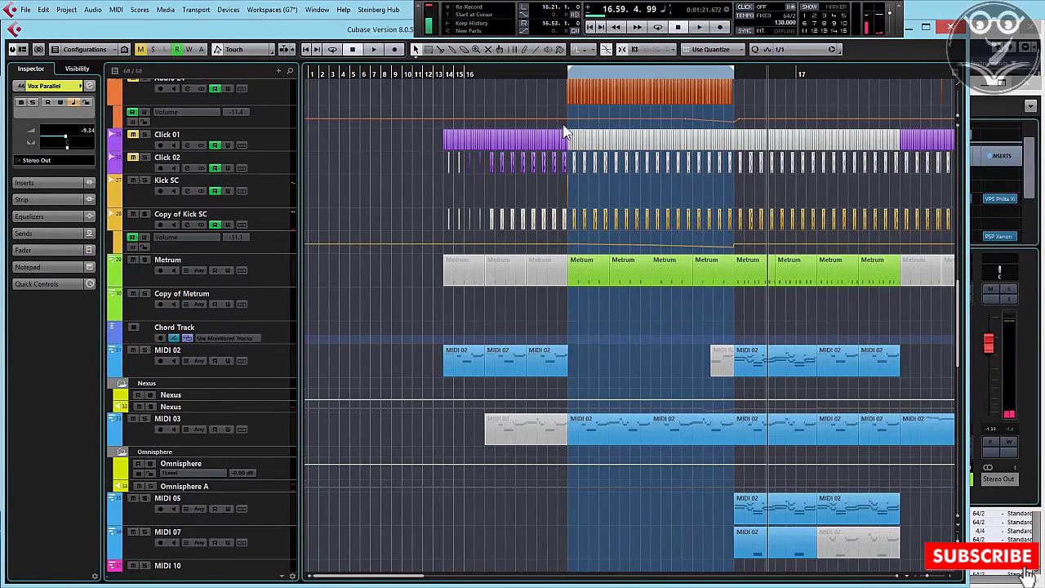
- Enlarge the Verse's track, zoom in on its vocal clip at the start of the selected range and play from there
click(569, 76)
scroll(506, 306, up, 10)
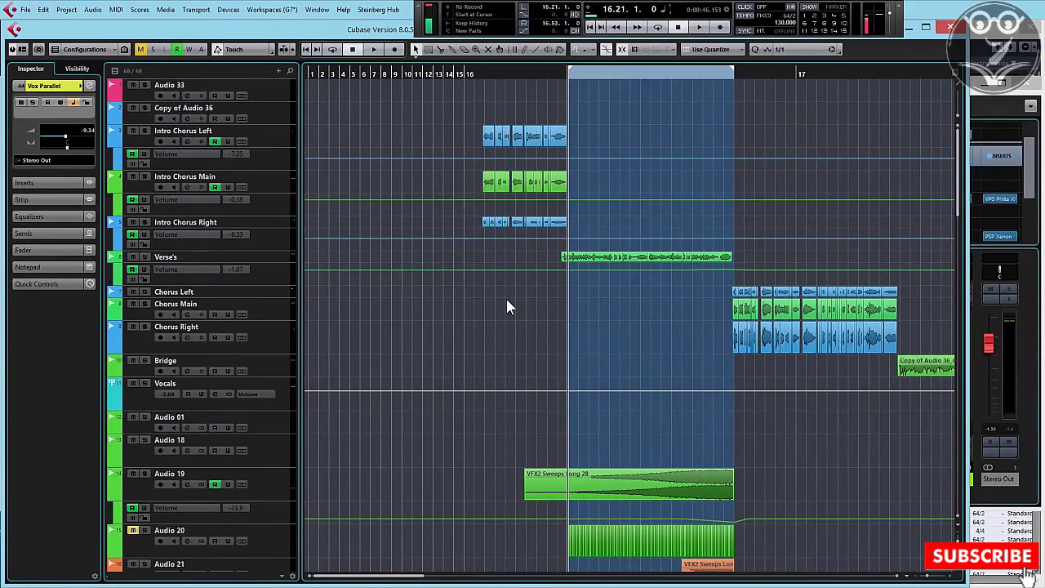
click(277, 263)
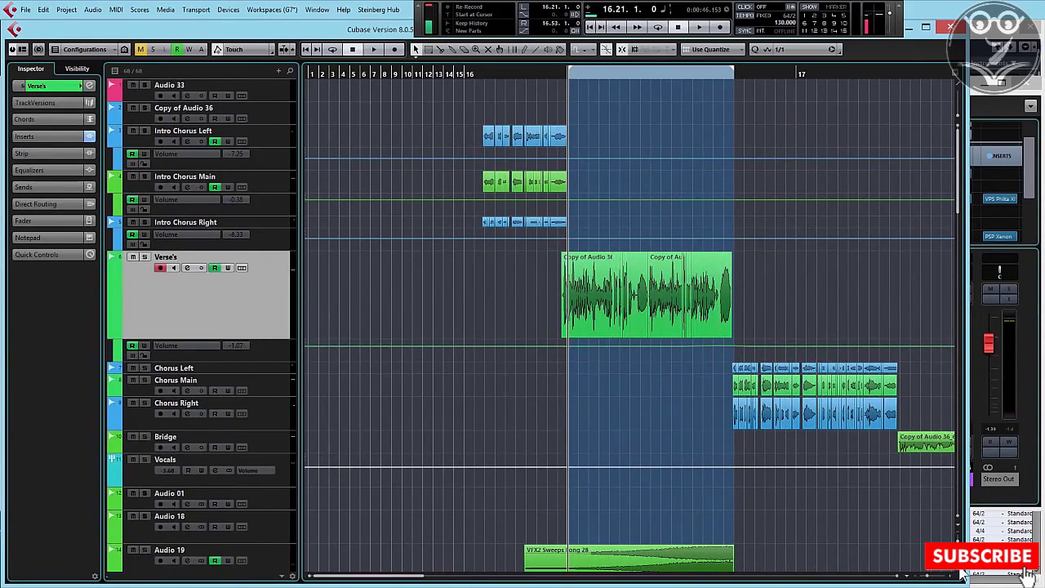
click(939, 577)
click(940, 578)
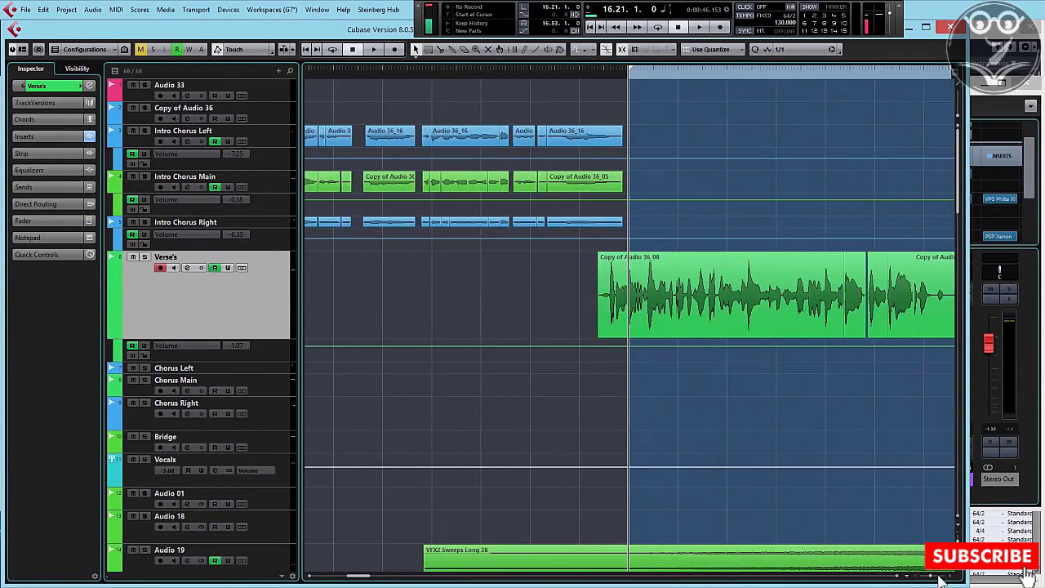
click(939, 576)
click(939, 577)
click(940, 577)
click(940, 577)
click(939, 577)
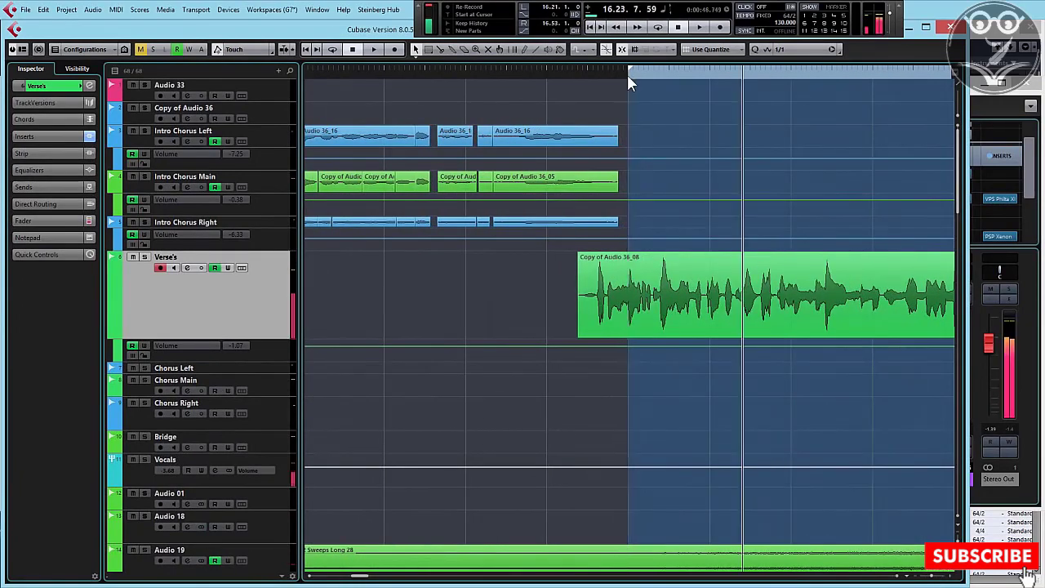
key(space)
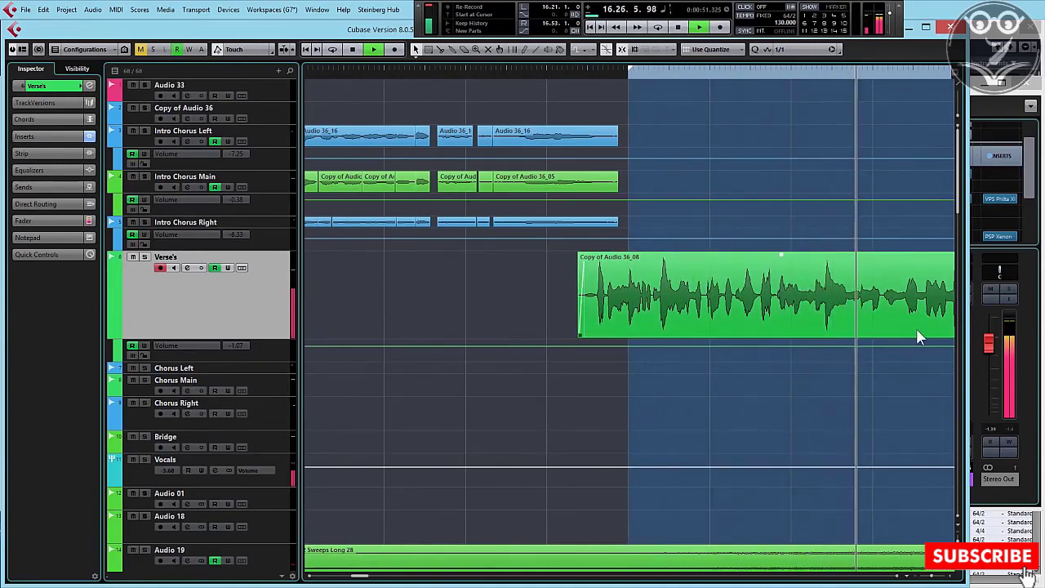
- Solo the Verse's vocal with its vocal channels and return the playhead to the start of the selected range
key(F3)
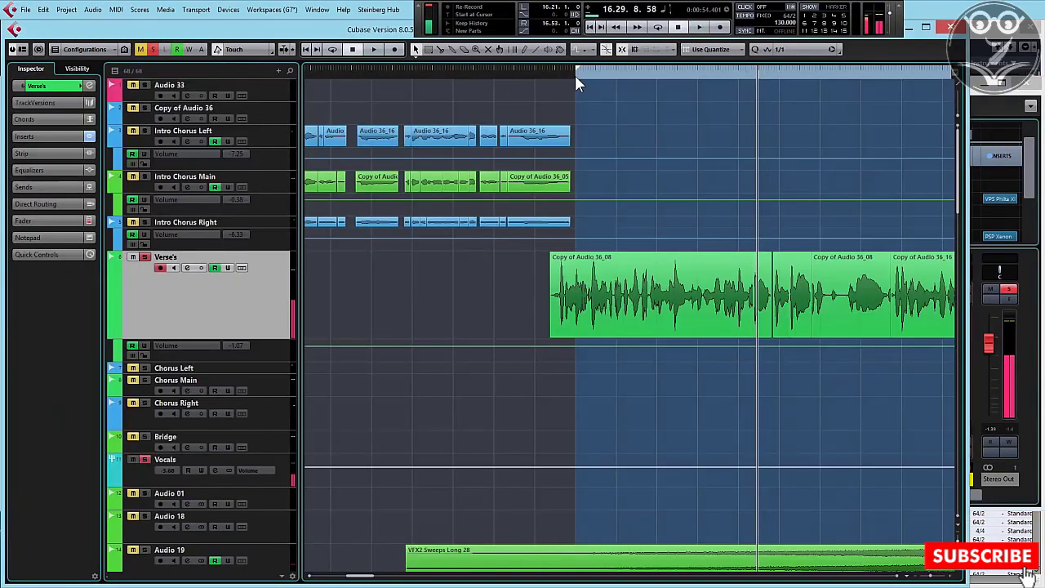
click(575, 75)
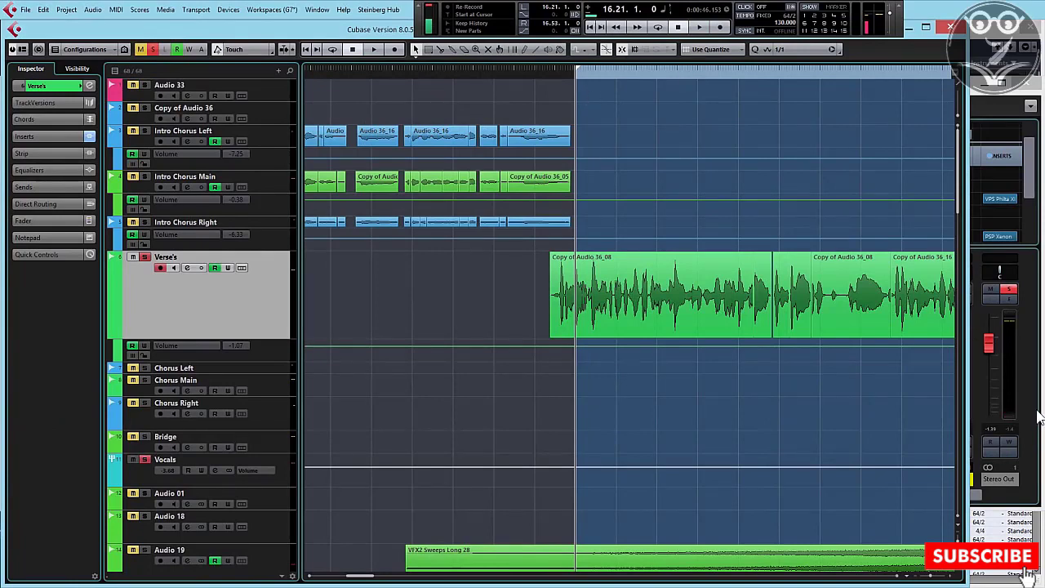
- Insert the Dynamics Compressor in the third insert slot of the Vox Parallel channel
click(1023, 375)
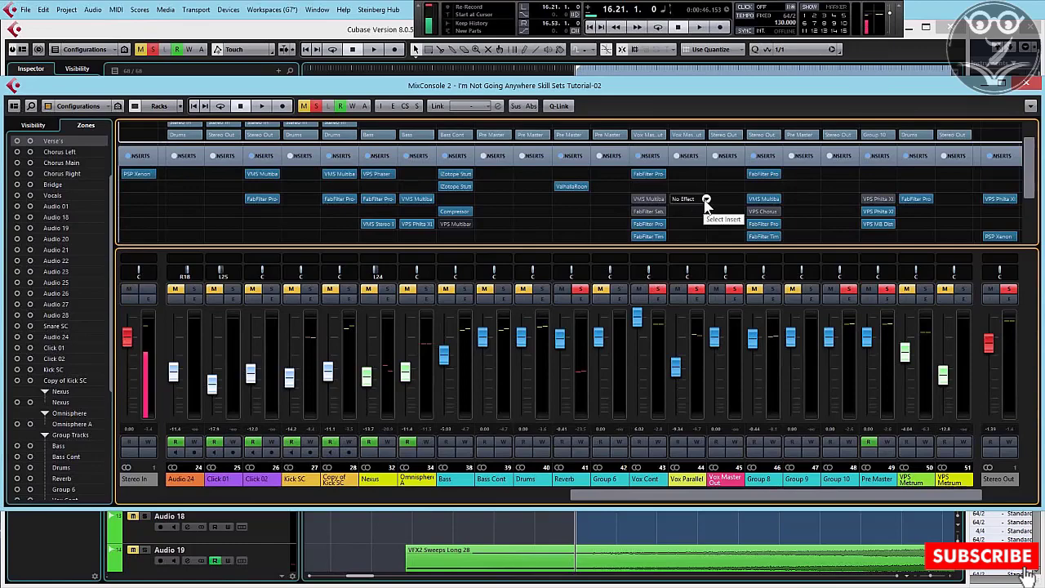
click(707, 201)
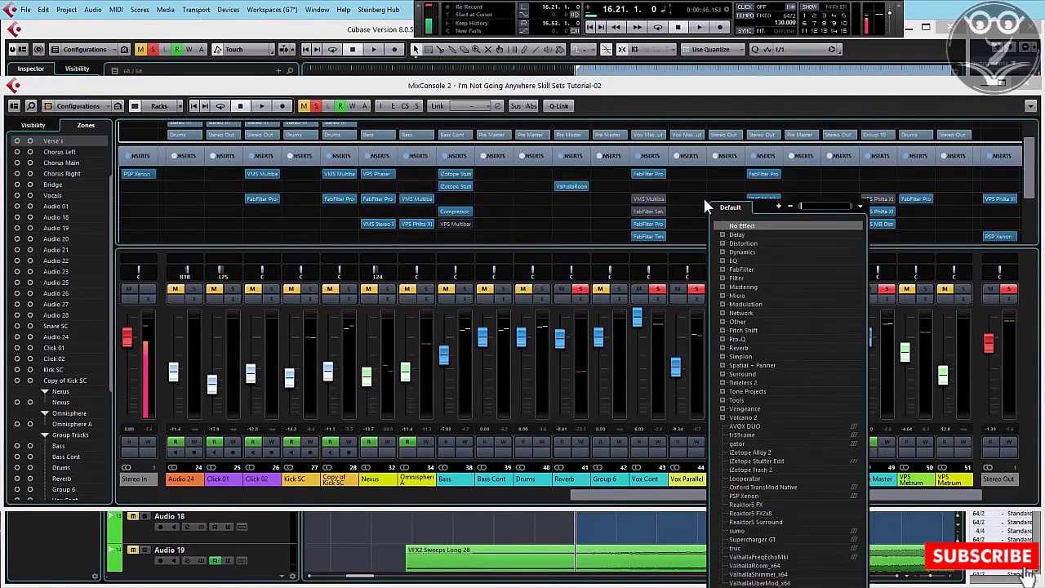
click(723, 252)
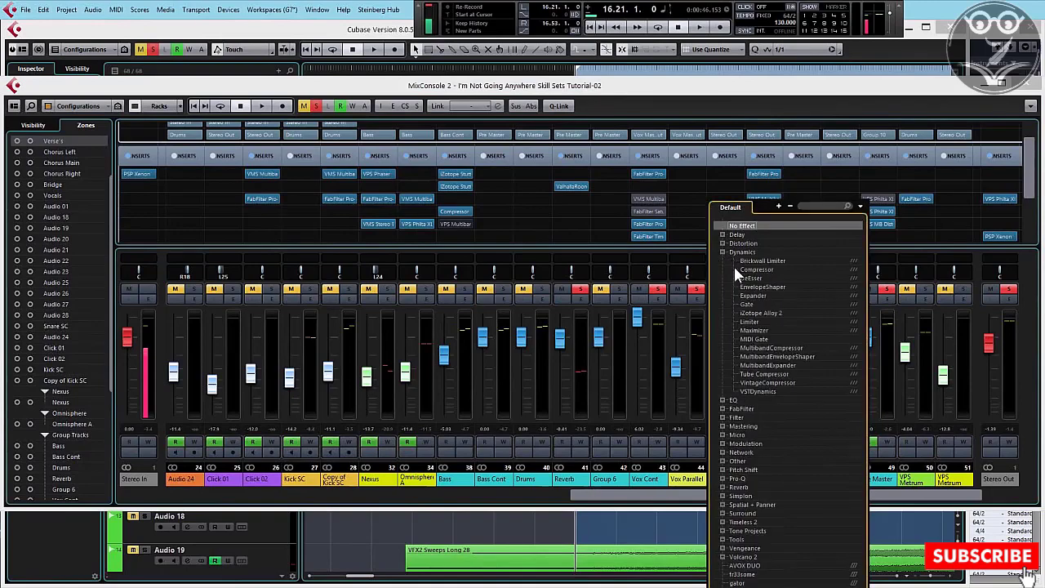
click(733, 266)
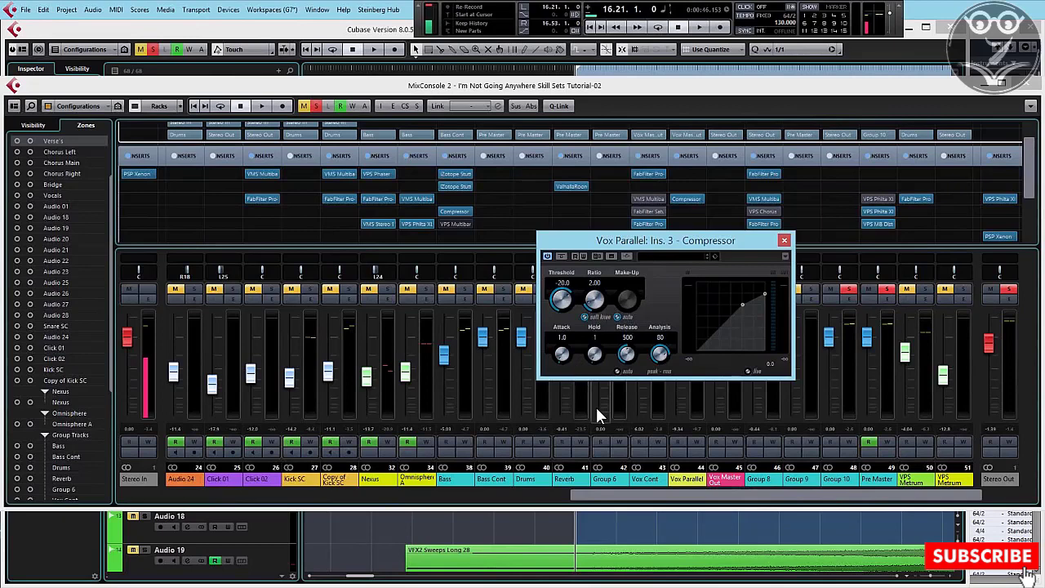
- Raise the Vox Parallel fader slightly and start playback of the soloed vocals
drag(674, 247, 439, 235)
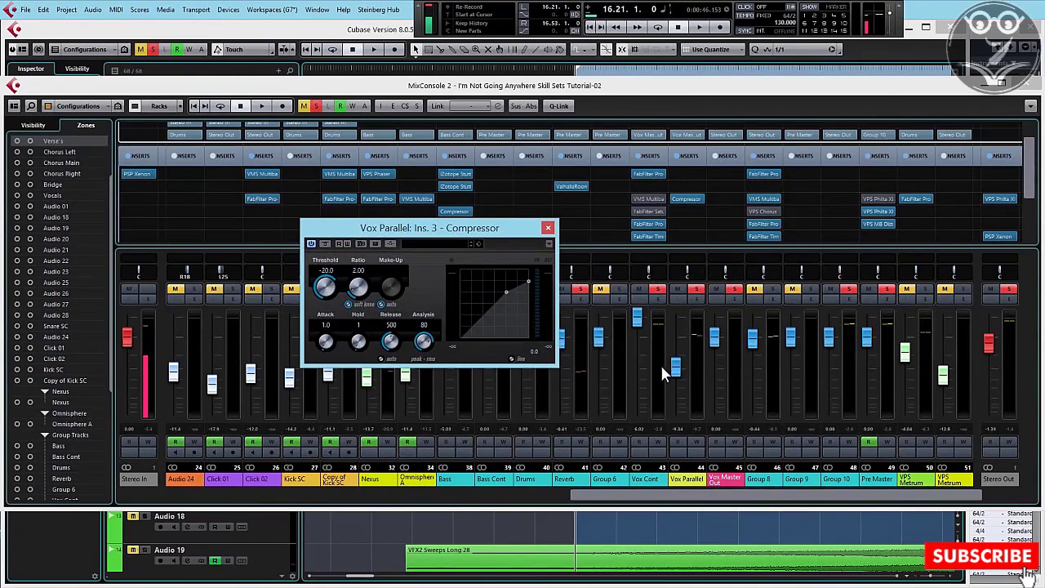
drag(675, 366, 679, 355)
key(space)
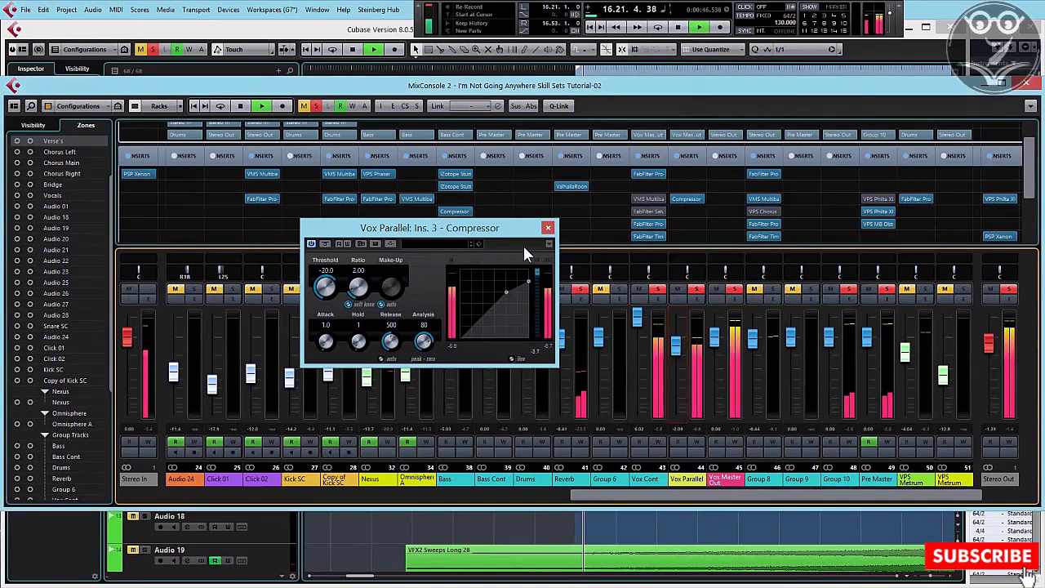
- Set the Vox Parallel compressor to threshold -32.0, ratio 5.95, make-up 10.1, attack 20.5, hold 0 and release 40 during playback
drag(497, 227, 747, 218)
drag(645, 331, 581, 317)
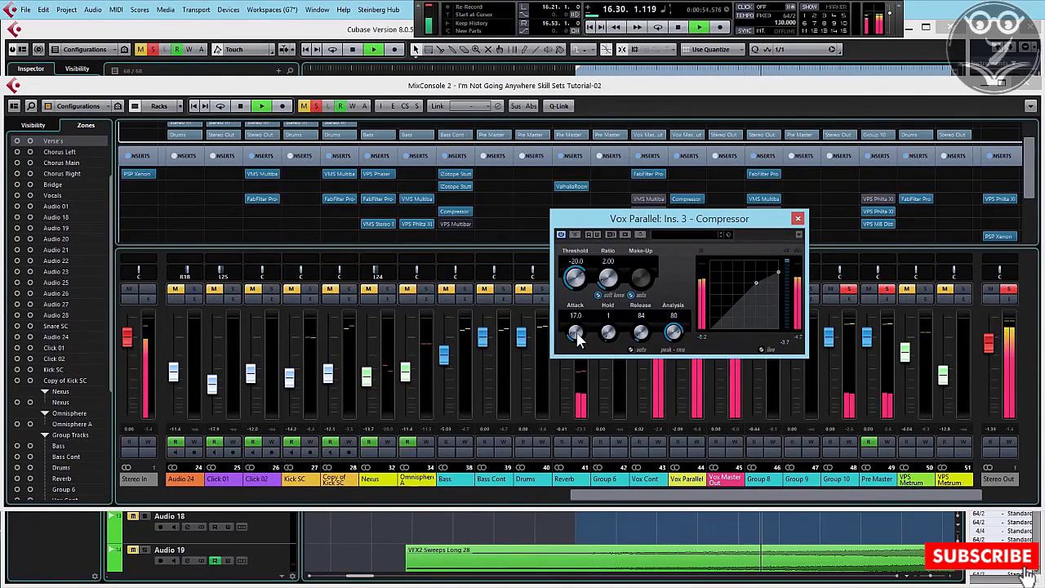
drag(609, 333, 606, 355)
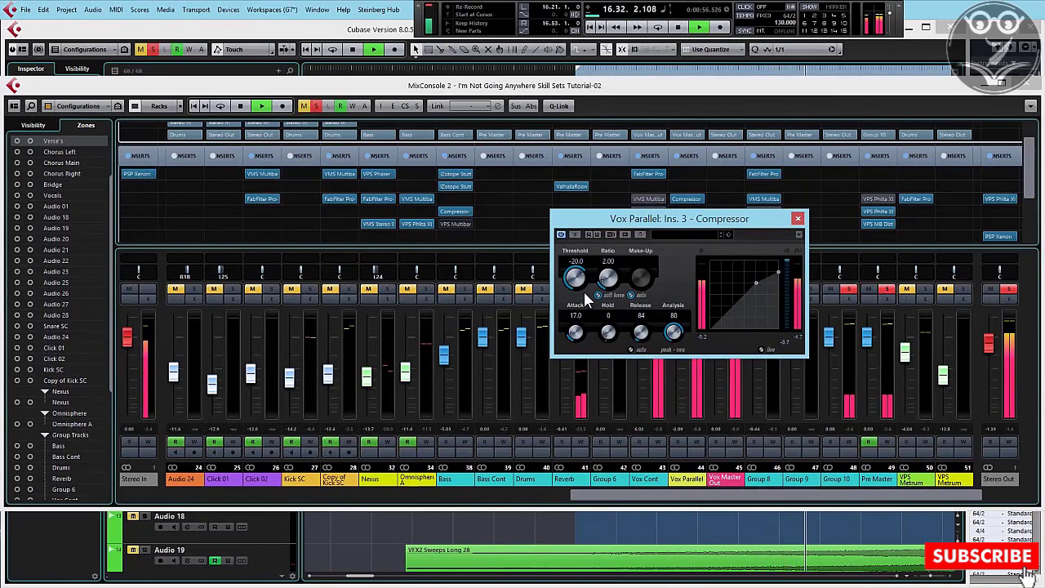
drag(576, 279, 605, 232)
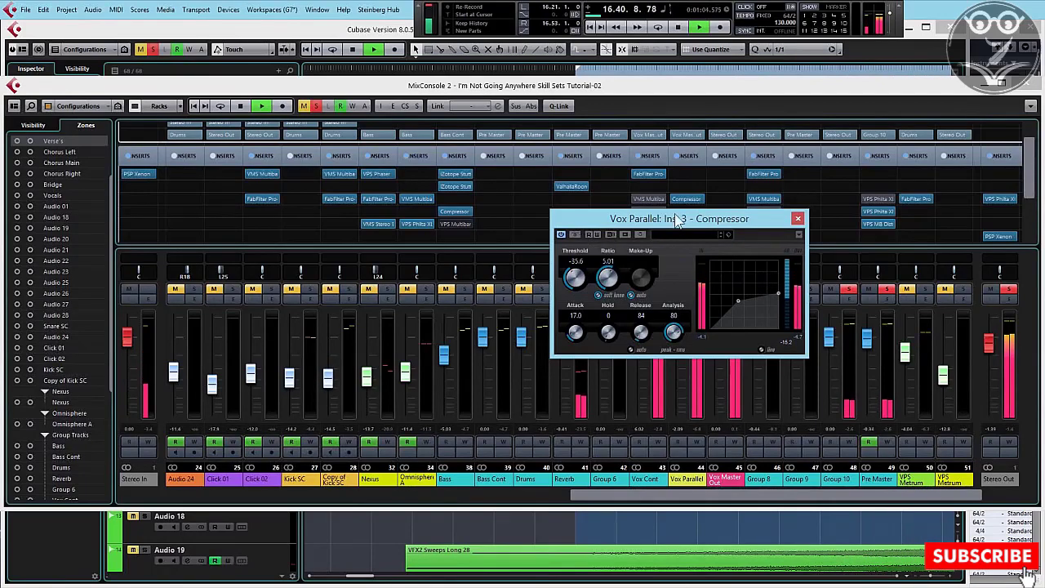
drag(679, 218, 447, 238)
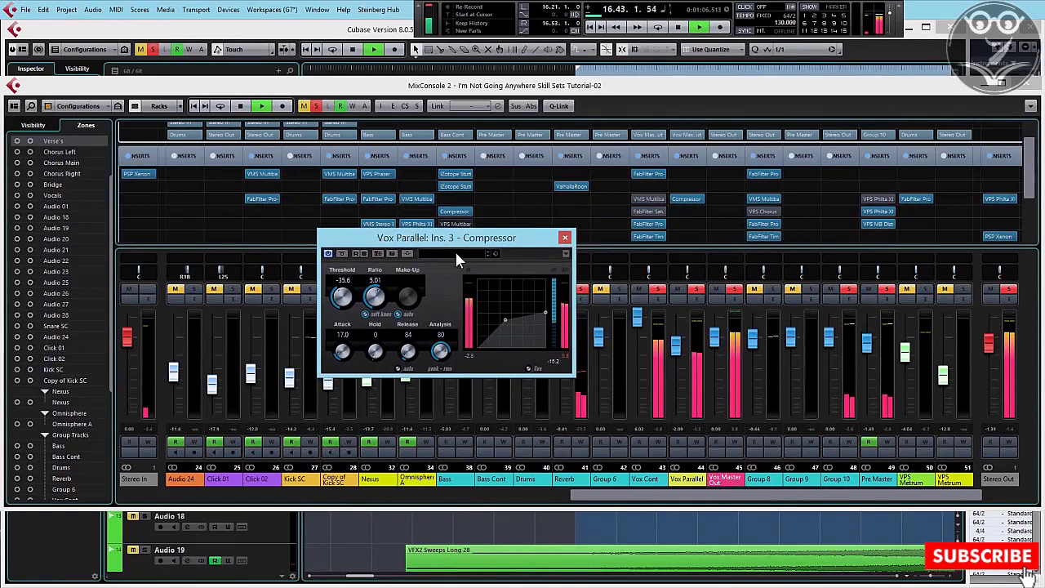
drag(412, 350, 410, 355)
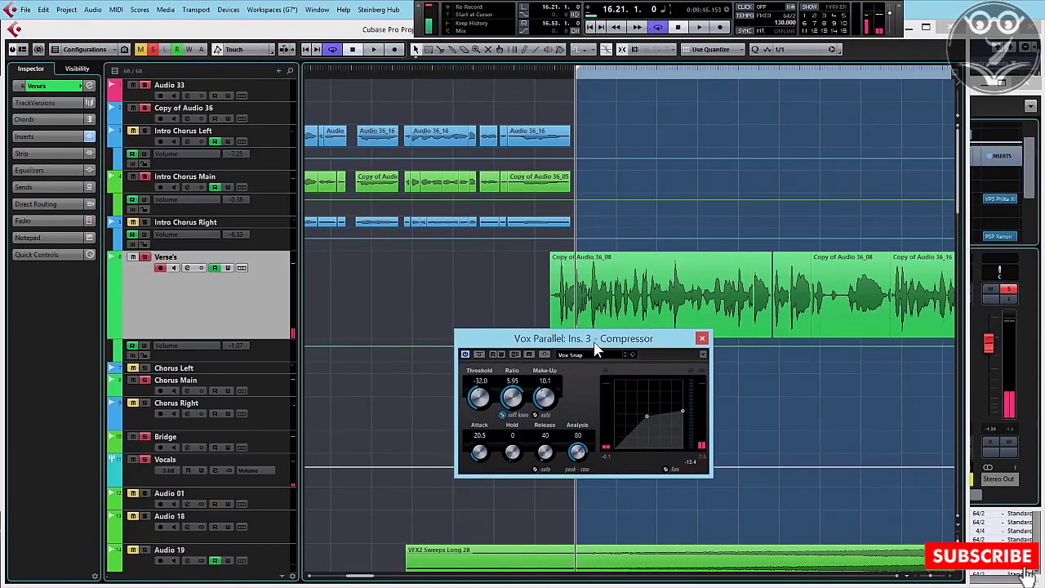
- Compare the soloed verse vocal with the Vox Parallel compressor bypassed and active, stopping playback after each pass
click(480, 354)
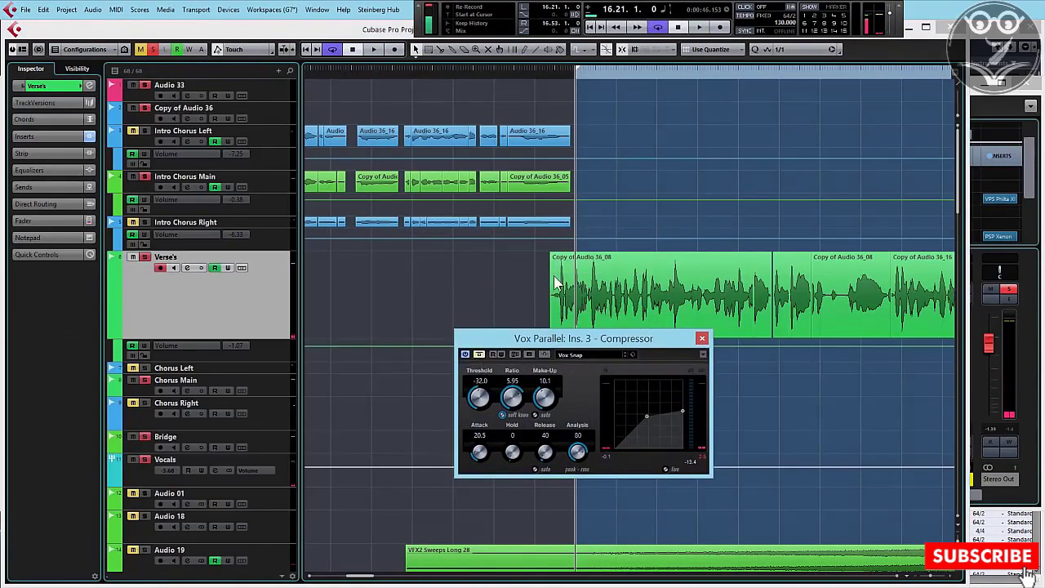
key(space)
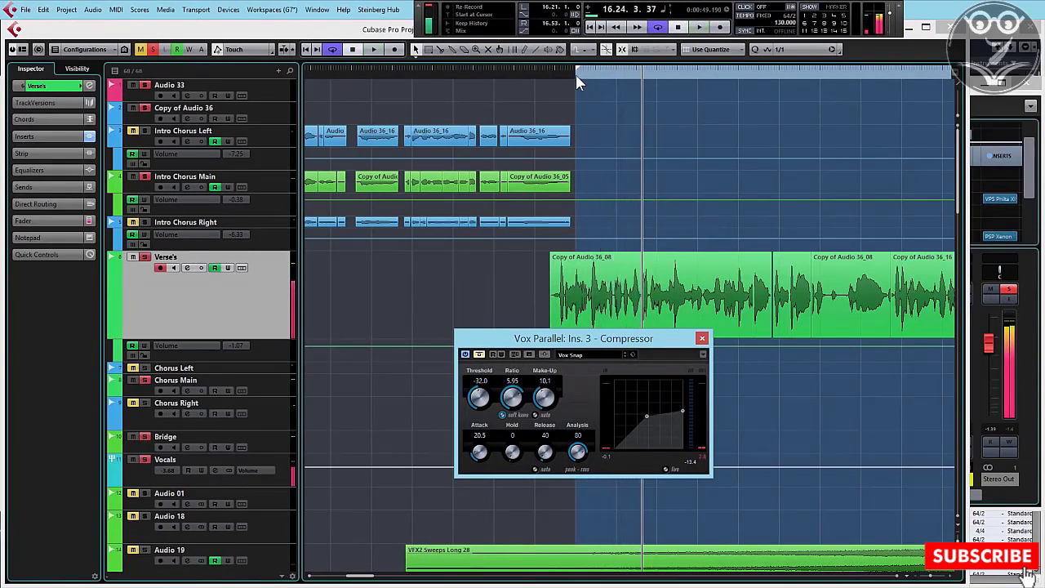
key(space)
click(481, 356)
key(space)
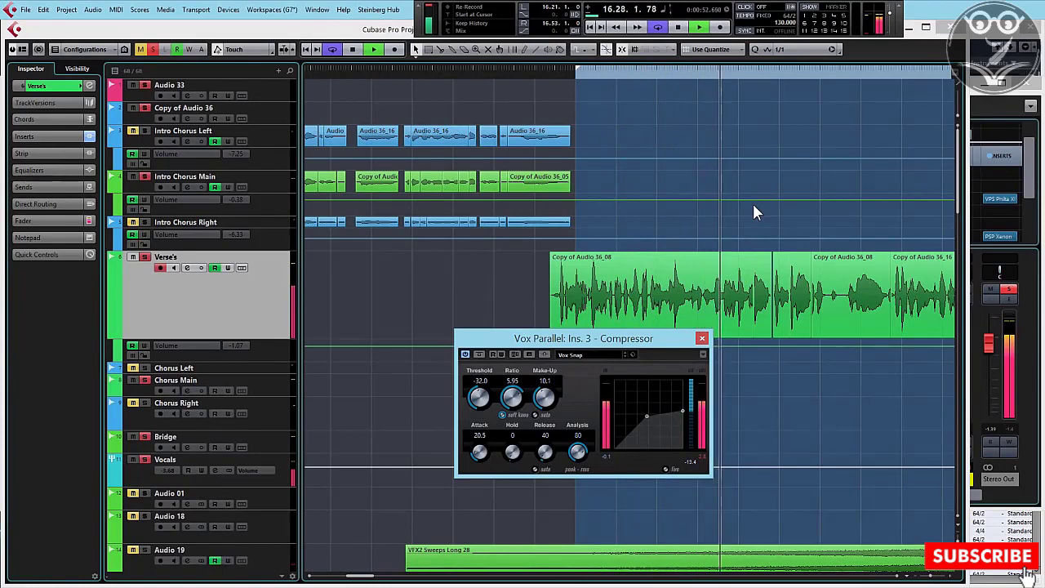
key(space)
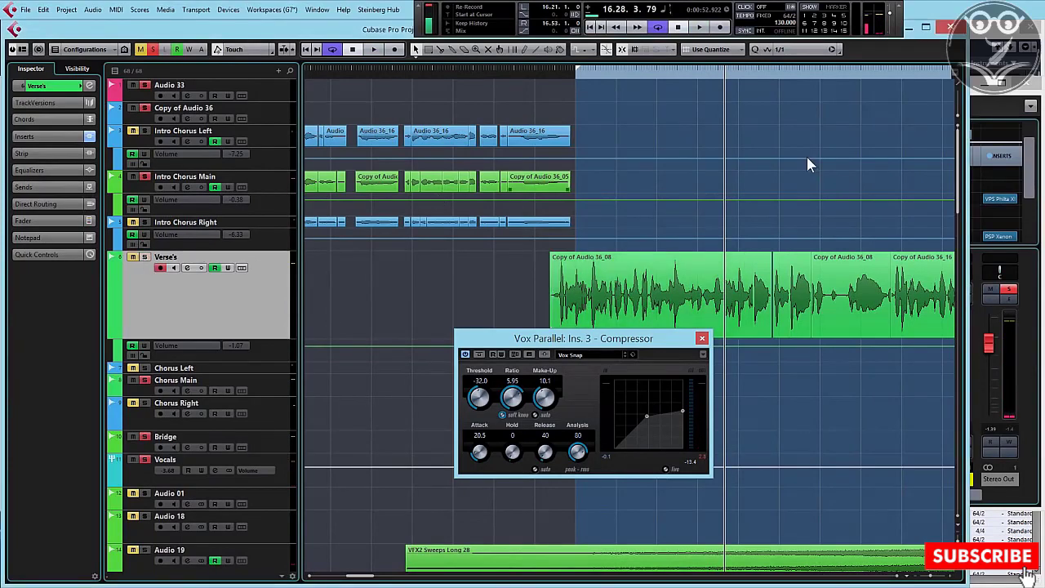
- Clear the solo on all channels to bring back the full mix
key(F3)
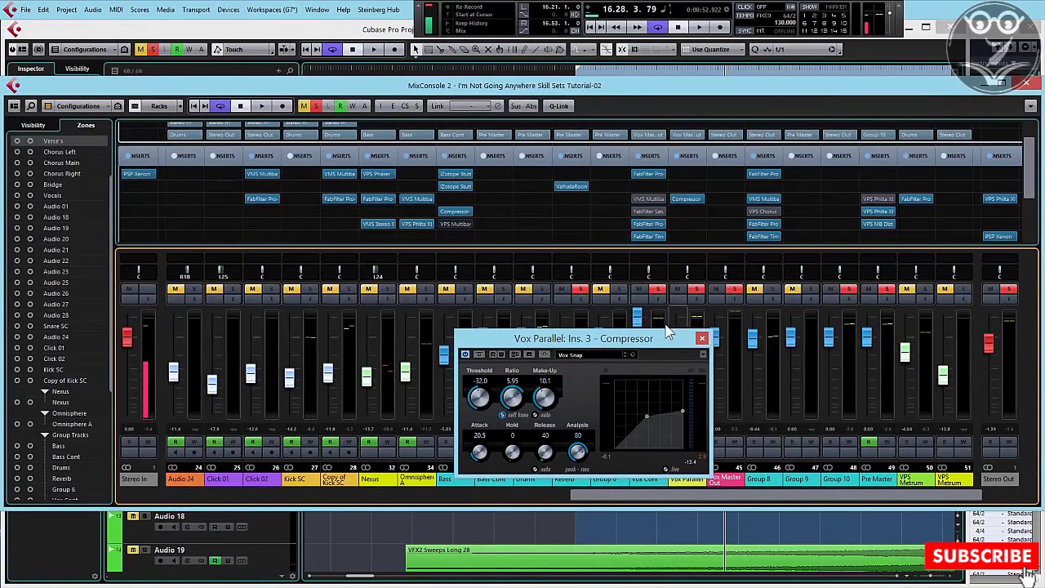
drag(611, 340, 435, 364)
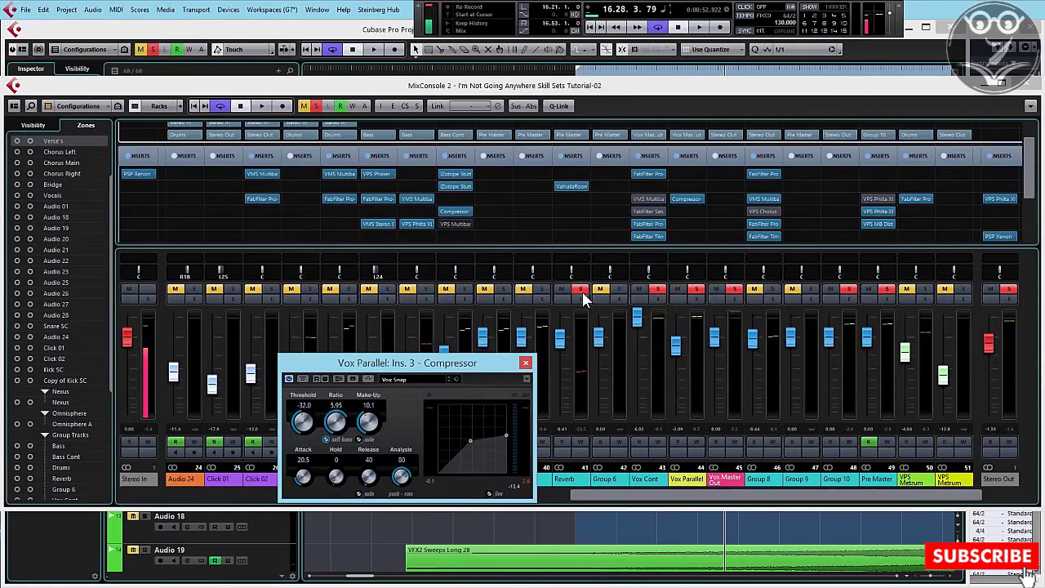
click(658, 291)
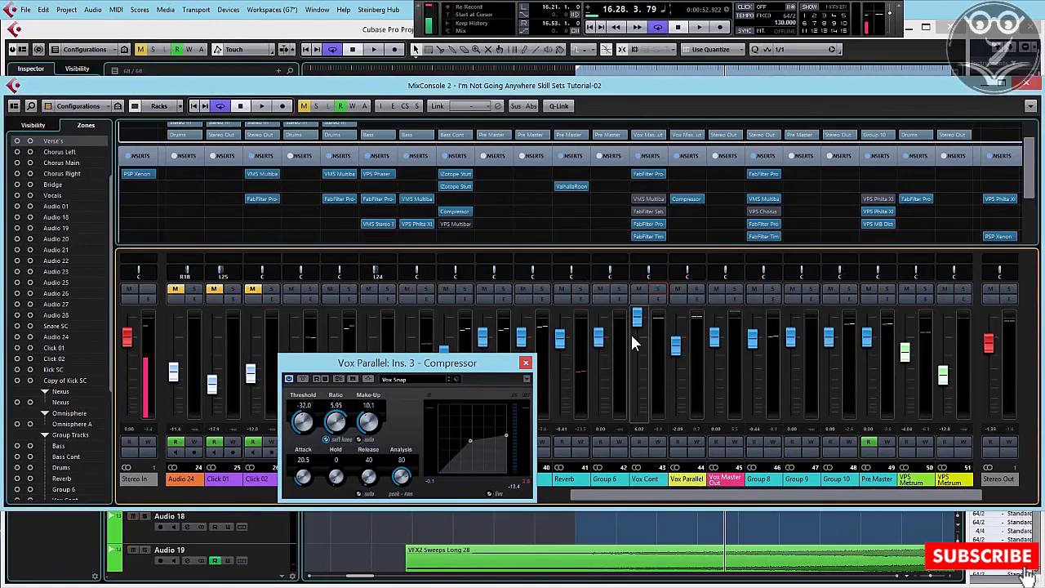
- Play the full mix from shortly before the verse vocal enters
drag(483, 357, 582, 251)
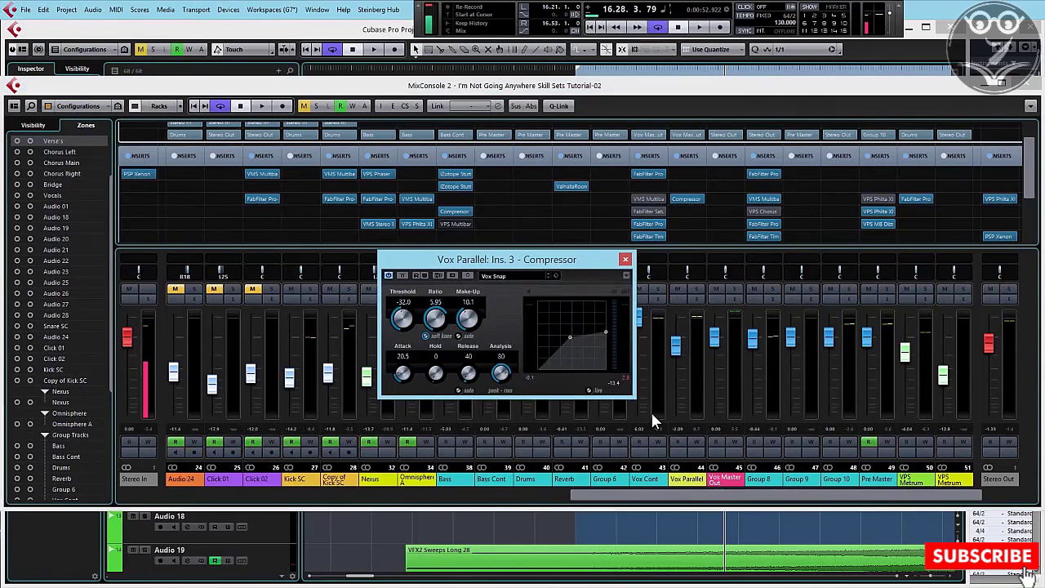
click(663, 532)
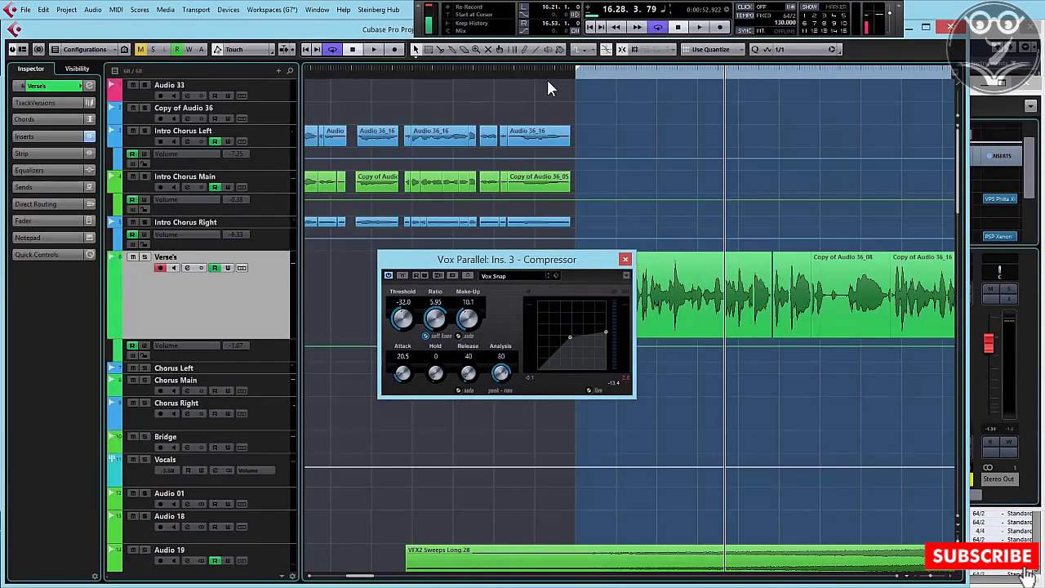
click(452, 72)
key(space)
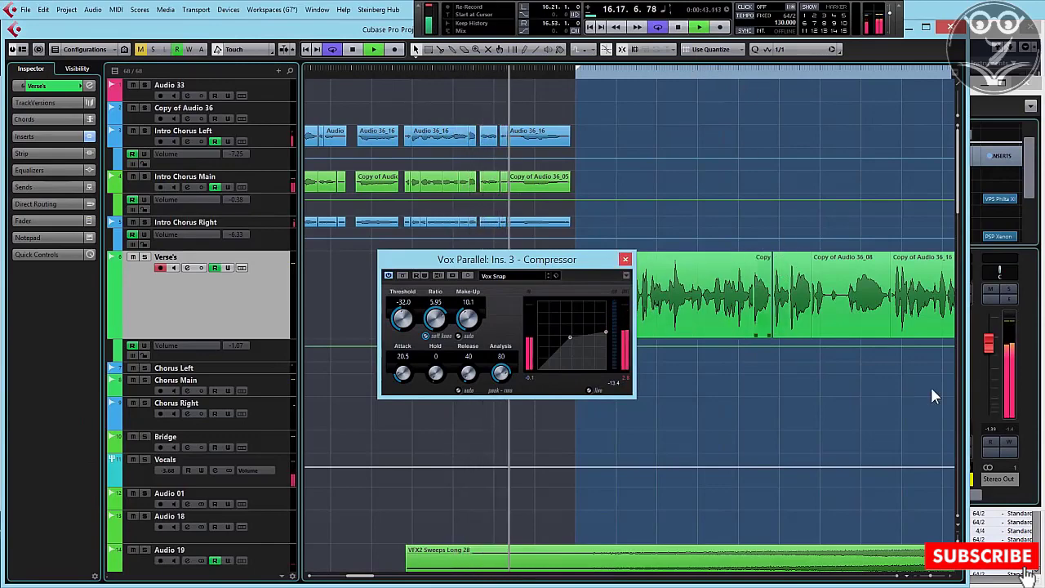
- Lower the Vox Master Out fader to -3.17 dB against the full mix, and stop playback
click(1026, 404)
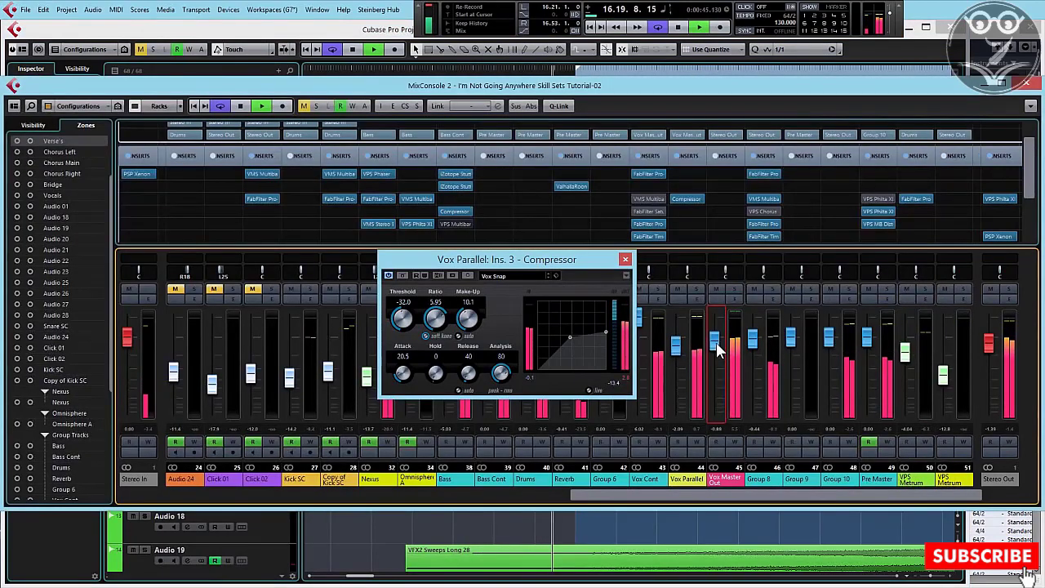
drag(718, 351, 721, 361)
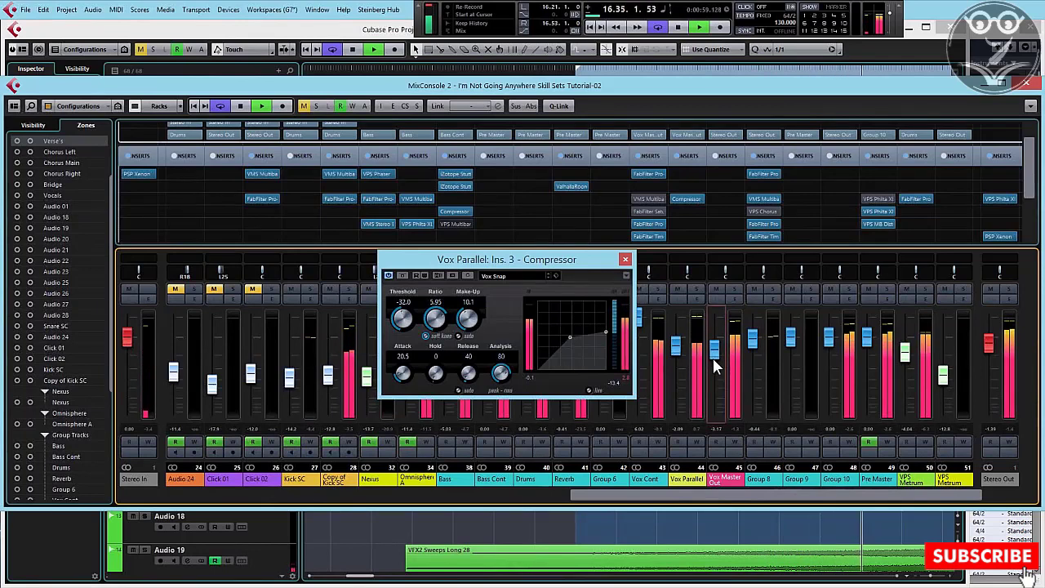
key(space)
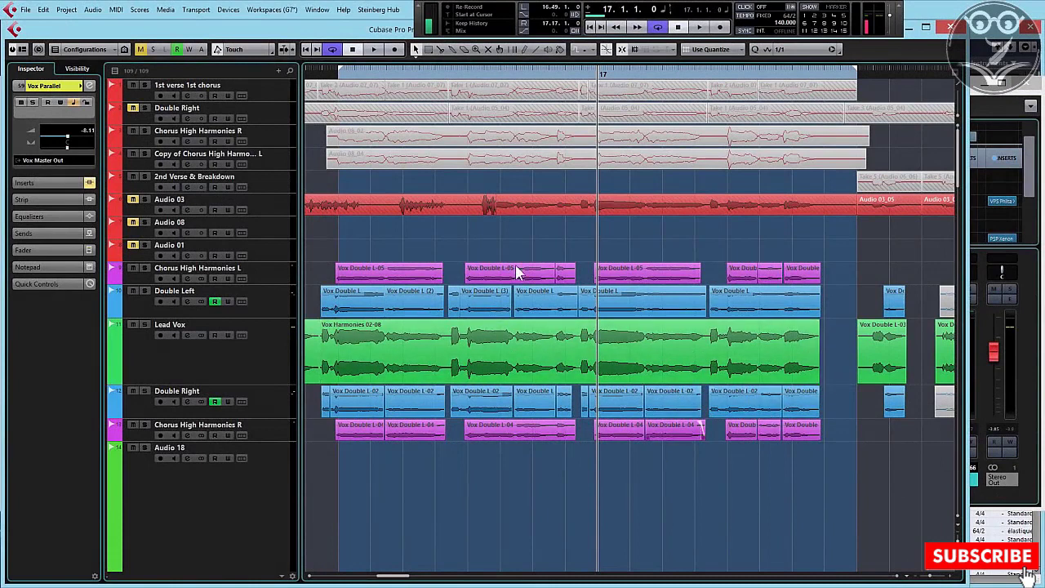
- In the I'll Be Waiting project, solo the vocal channels and audition them from the start of the selected range
click(337, 73)
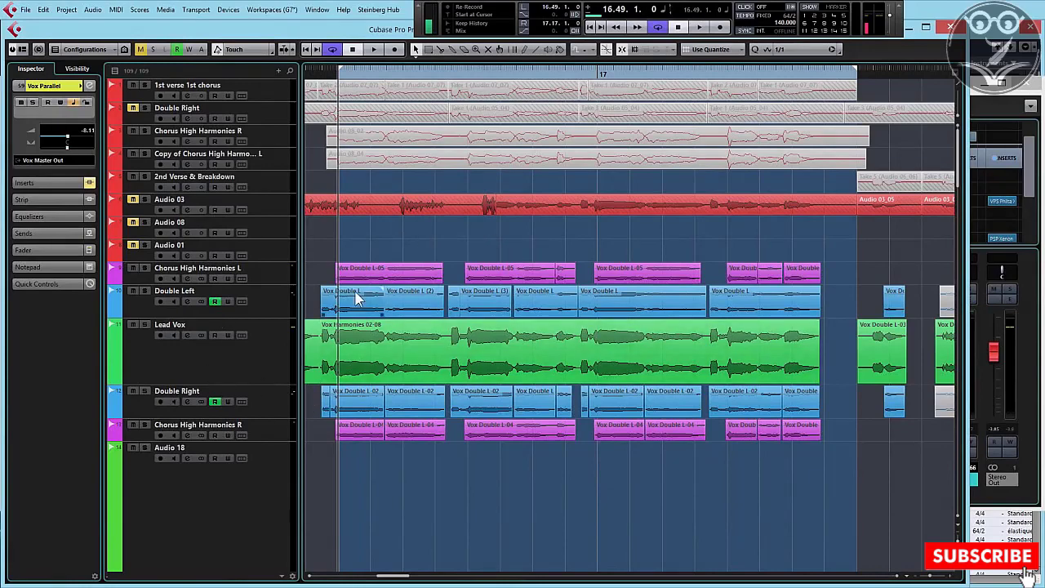
key(F3)
key(space)
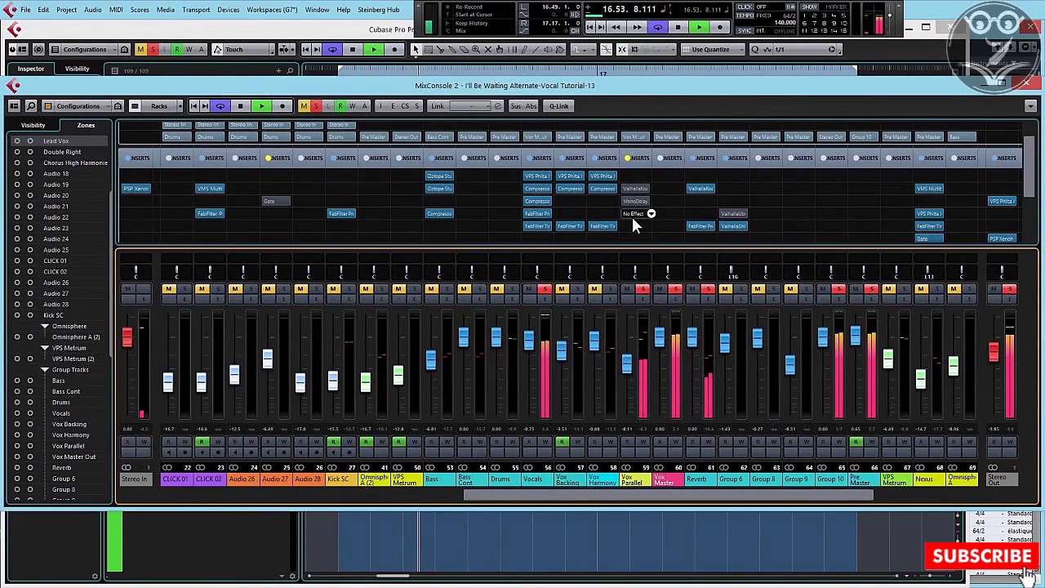
key(space)
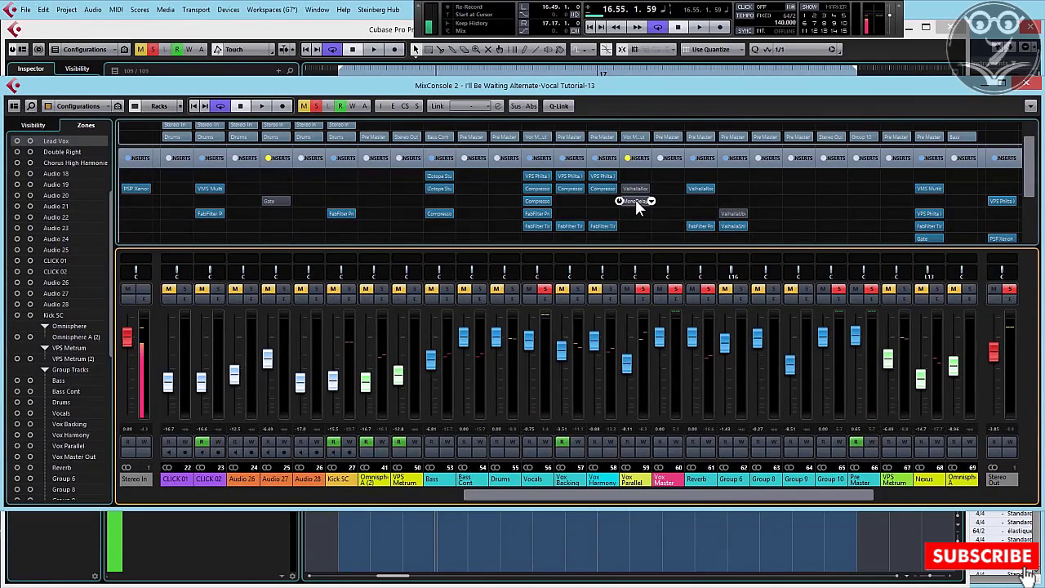
- Activate and open the MonoDelay on the Vox Parallel channel, and play the soloed vocals through it
click(634, 201)
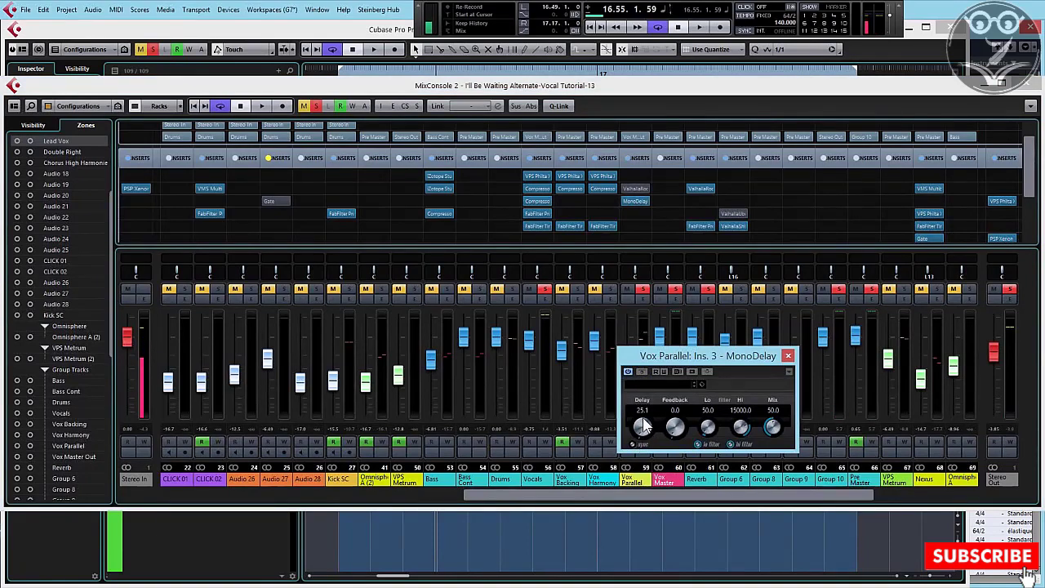
key(space)
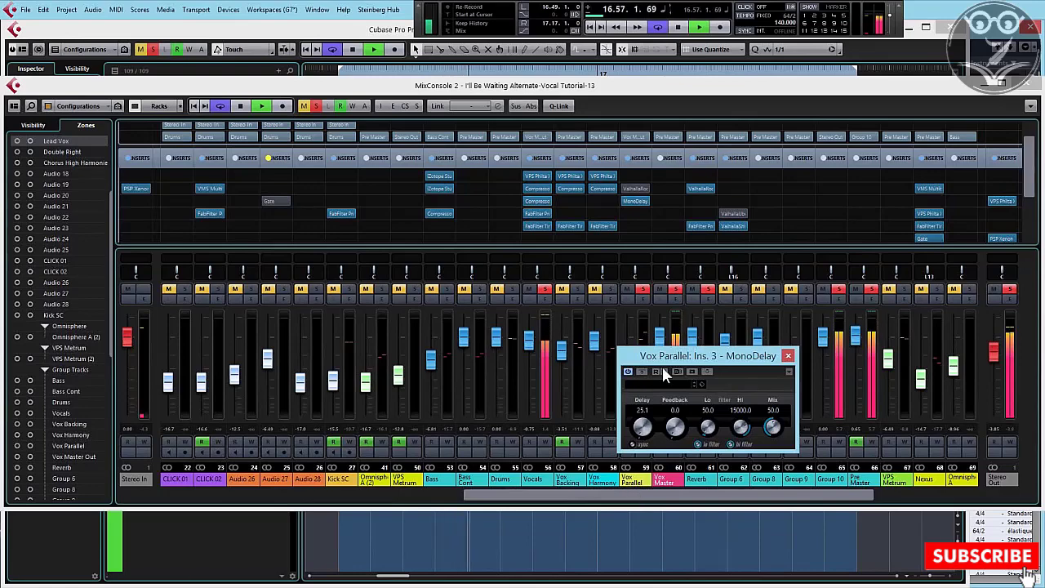